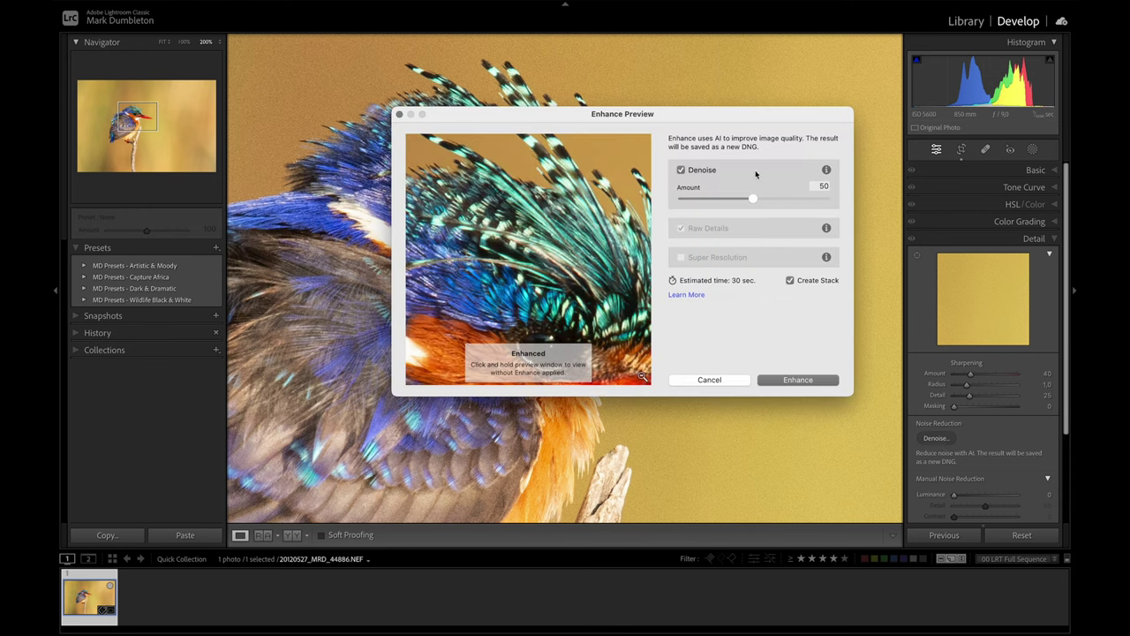
# Step: Apply AI Denoise to the kingfisher photo with an amount of 50, creating a stacked enhanced copy
pyautogui.click(798, 380)
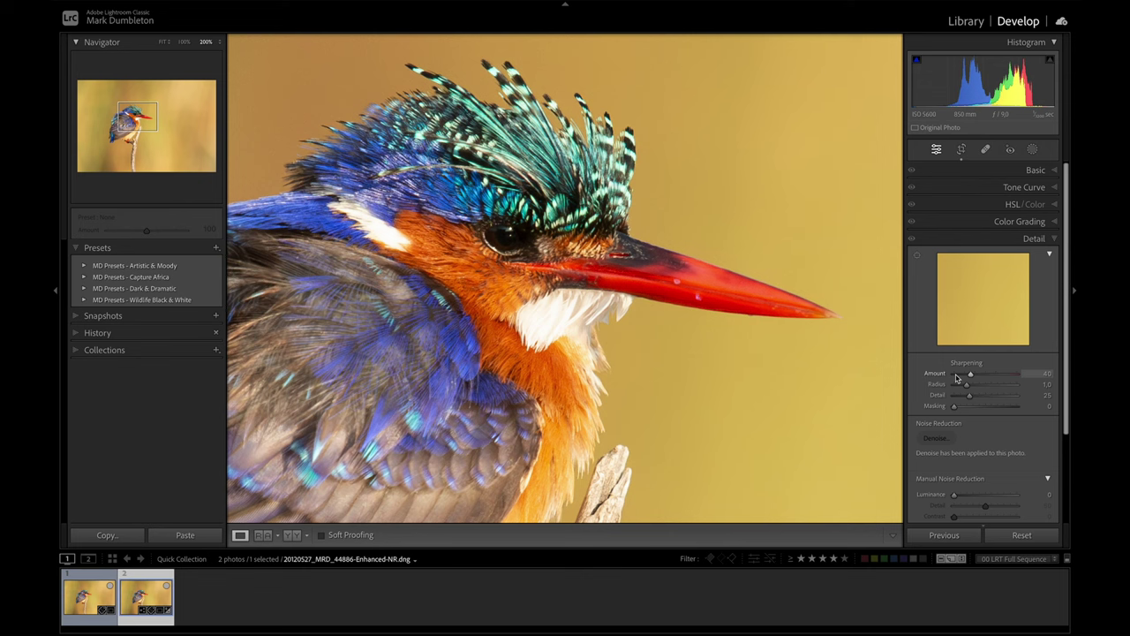
pyautogui.click(836, 310)
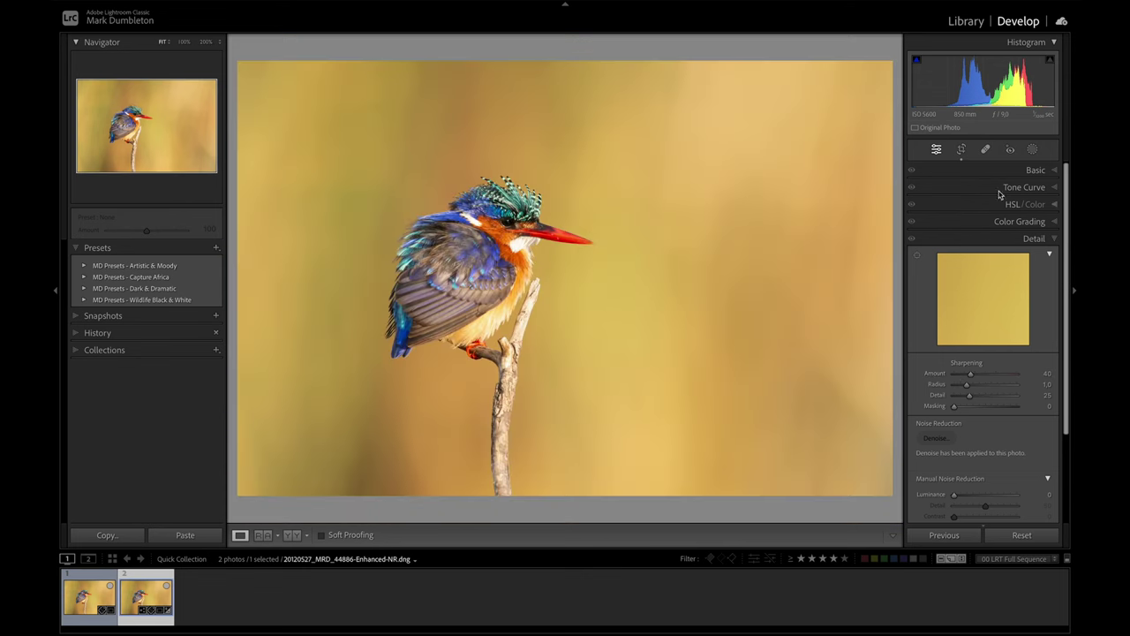
# Step: Apply the Capture Africa 09 preset from the MD Presets - Capture Africa group to the enhanced photo
pyautogui.click(1045, 169)
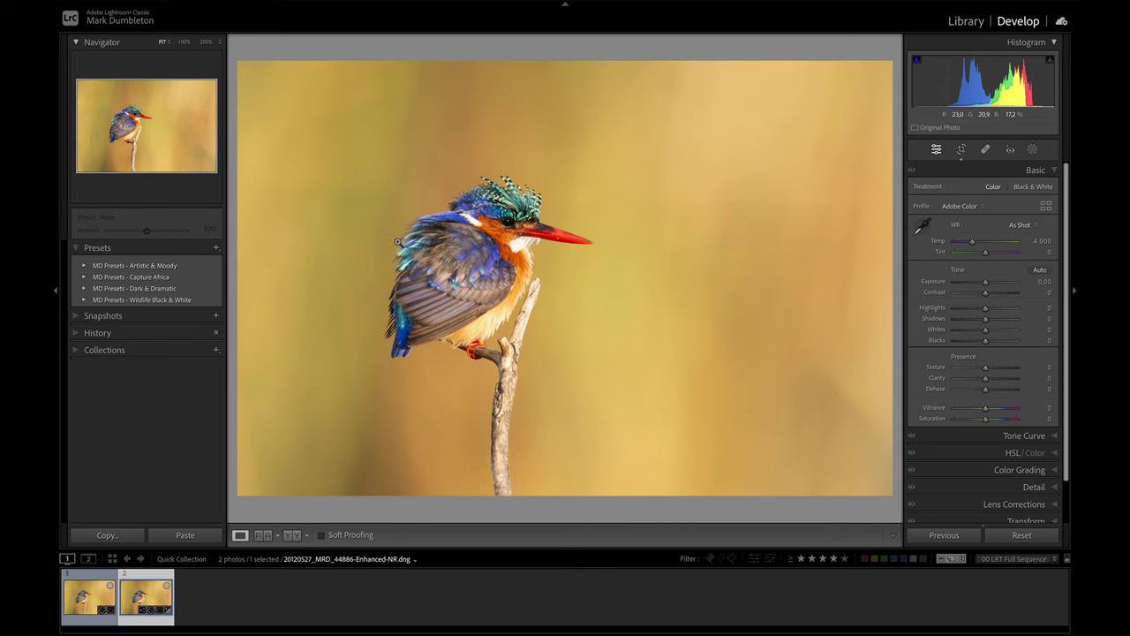
pyautogui.click(84, 278)
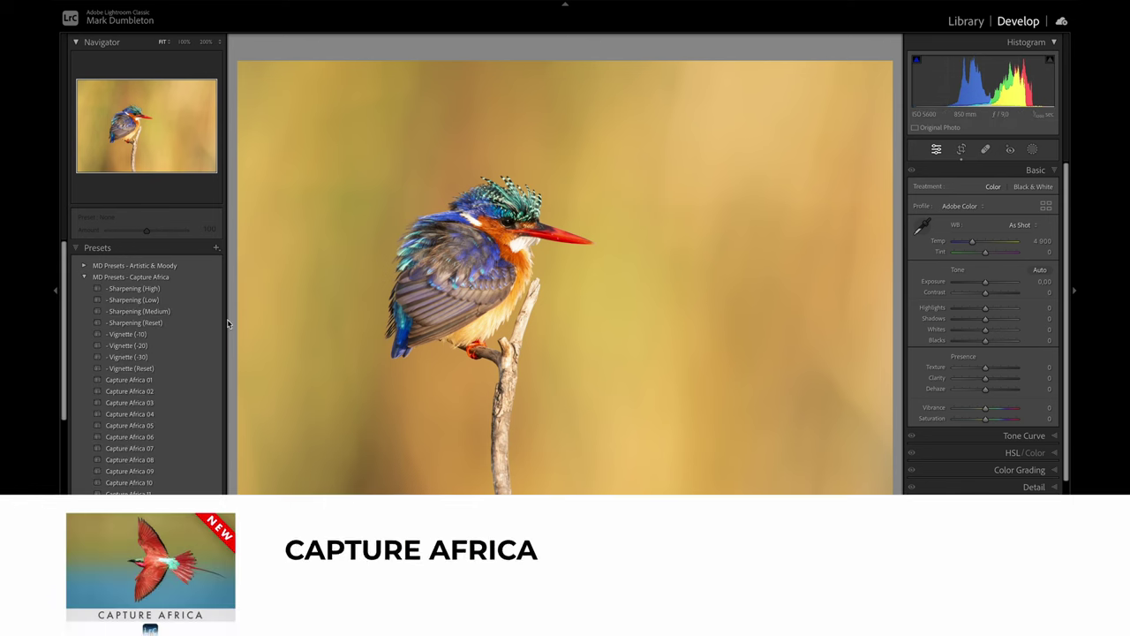
pyautogui.scroll(-3, 195, 348)
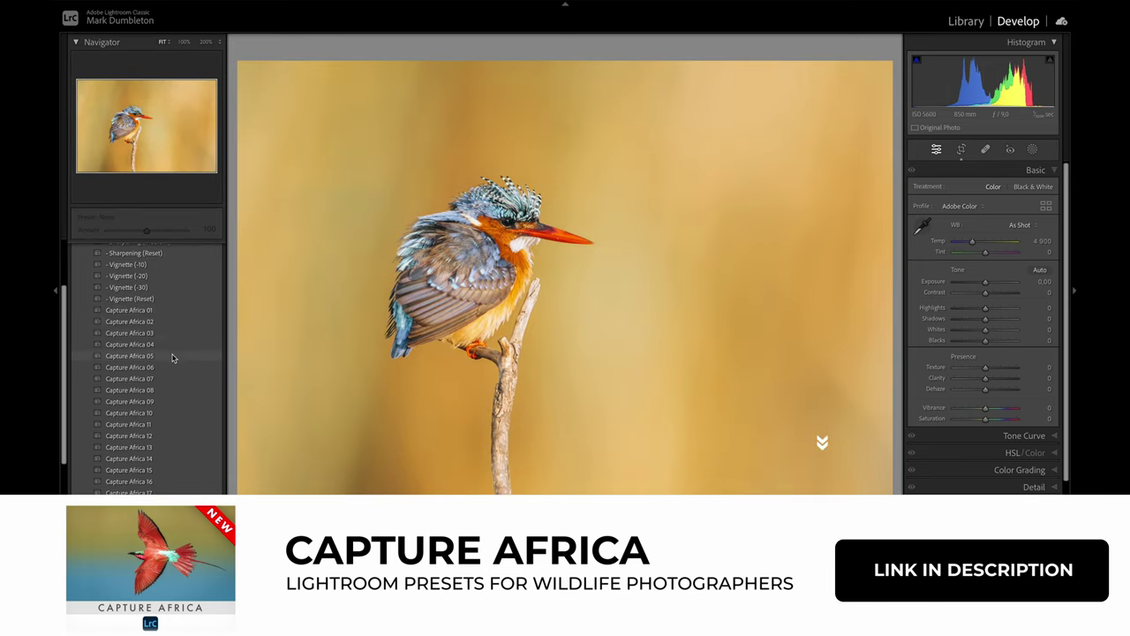
pyautogui.scroll(1, 173, 353)
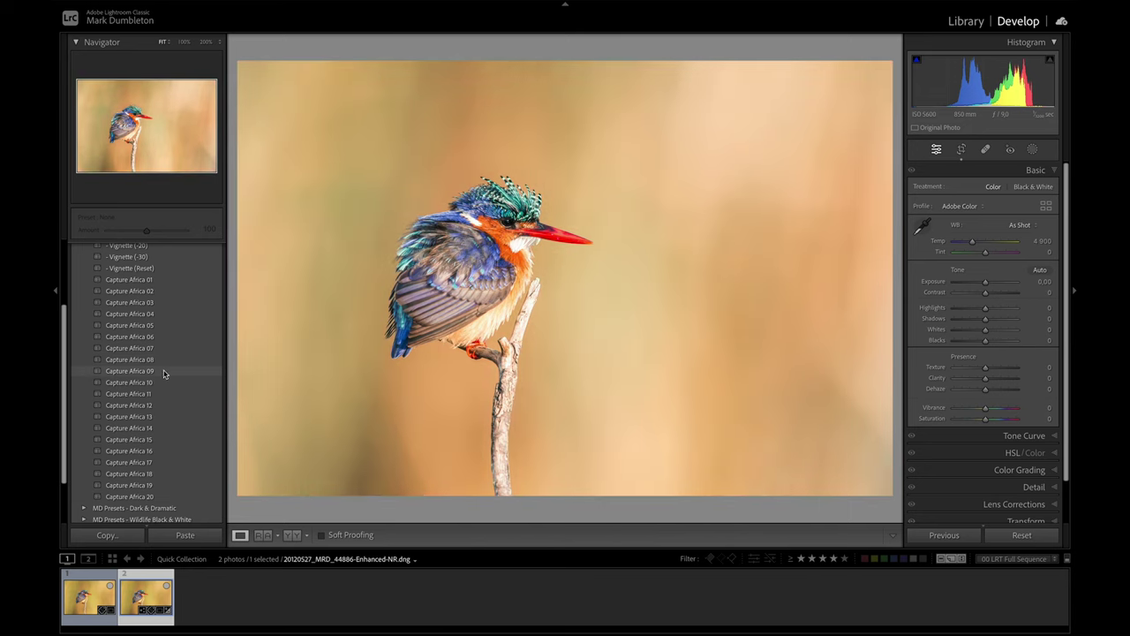
pyautogui.click(151, 375)
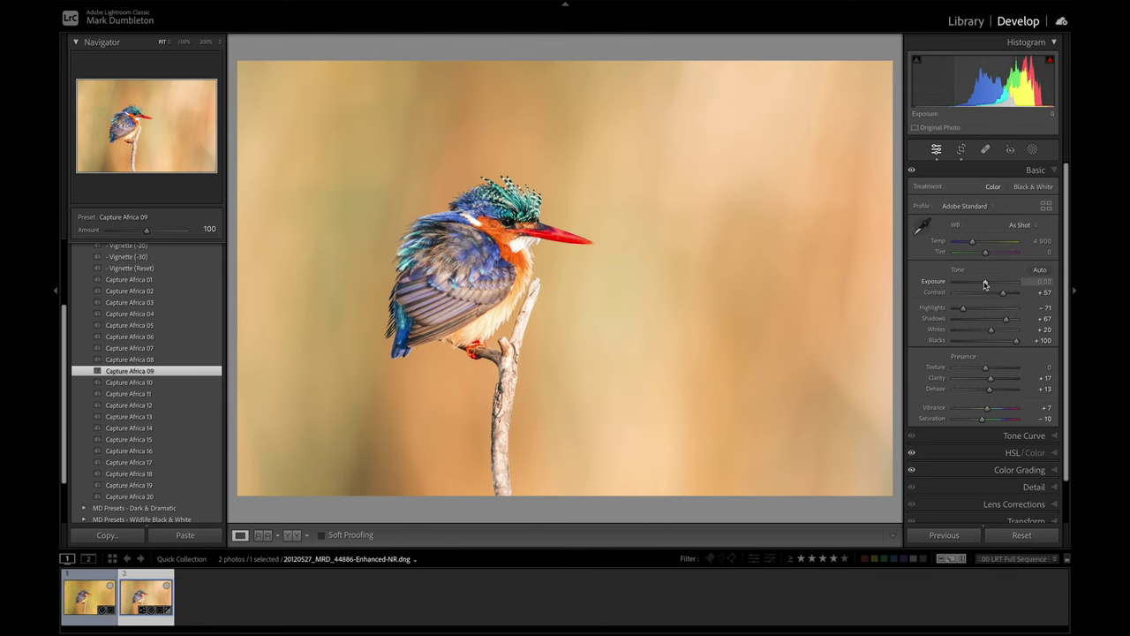
# Step: Set Exposure to -0.80 and Contrast to +12, reset Clarity and Dehaze to 0, comparing the result with the original photo
pyautogui.moveTo(986, 285); pyautogui.dragTo(988, 296)
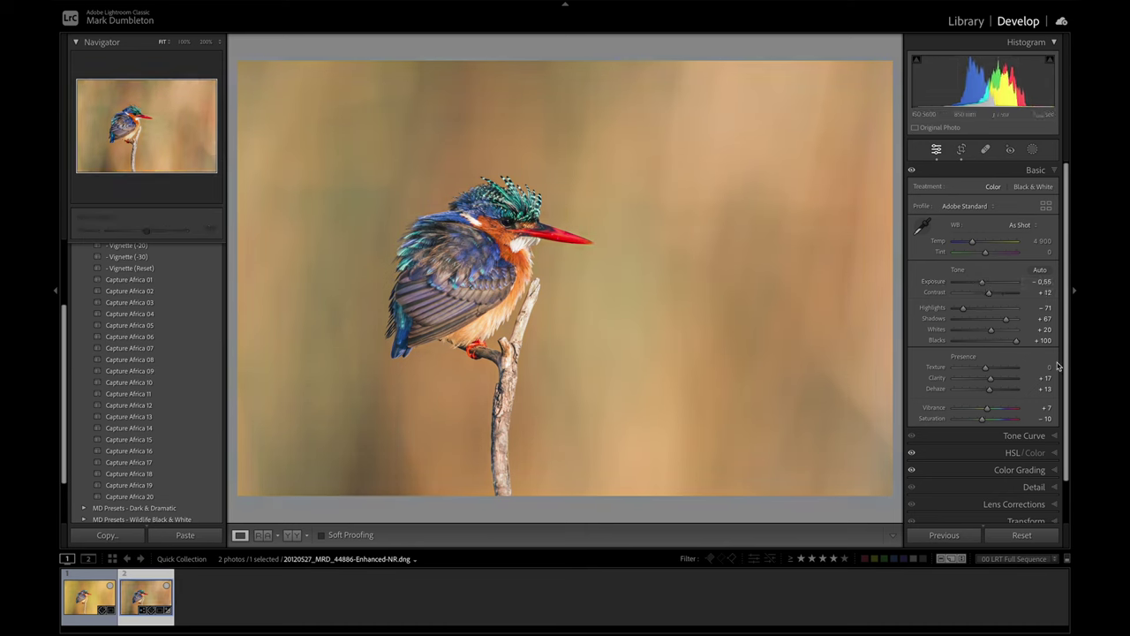
pyautogui.doubleClick(990, 380)
pyautogui.doubleClick(988, 389)
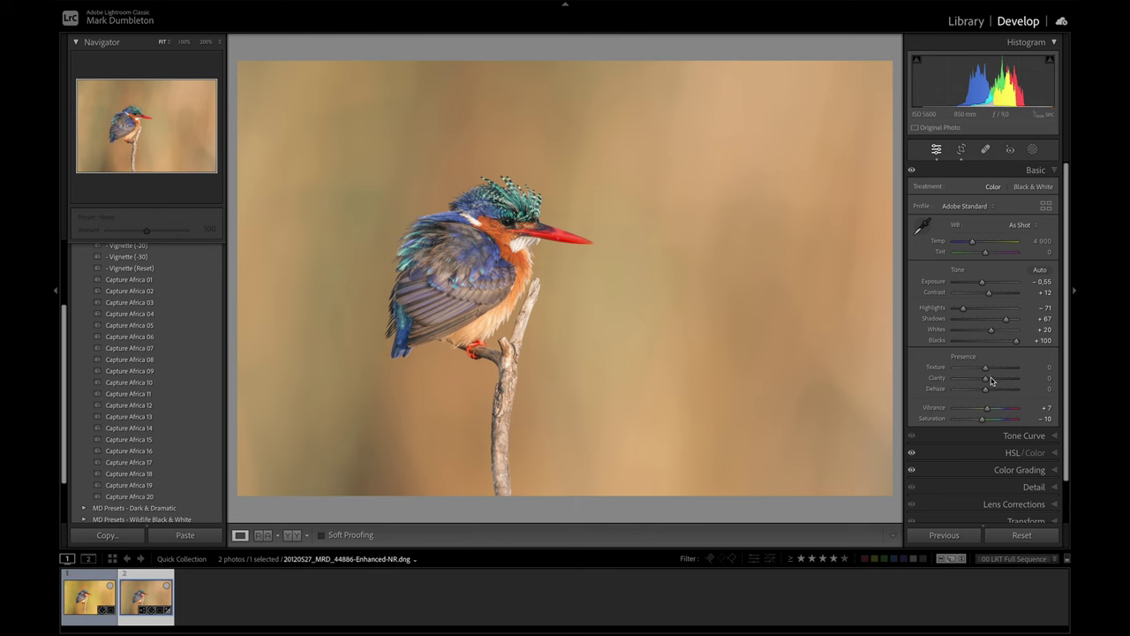
pyautogui.moveTo(982, 282); pyautogui.dragTo(980, 282)
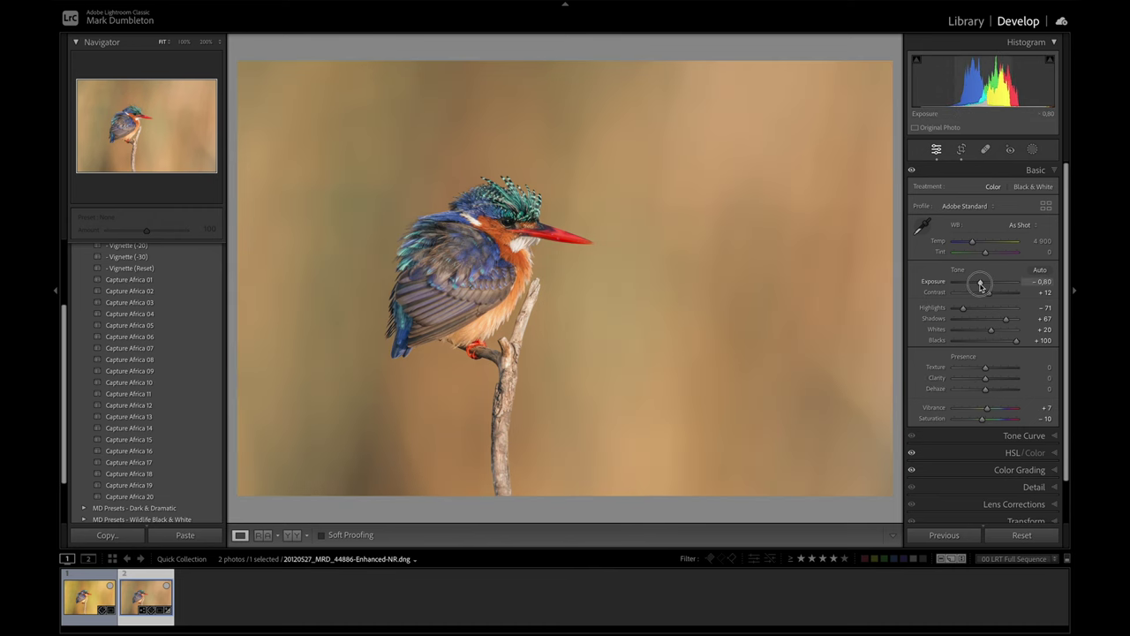
pyautogui.press('\\')
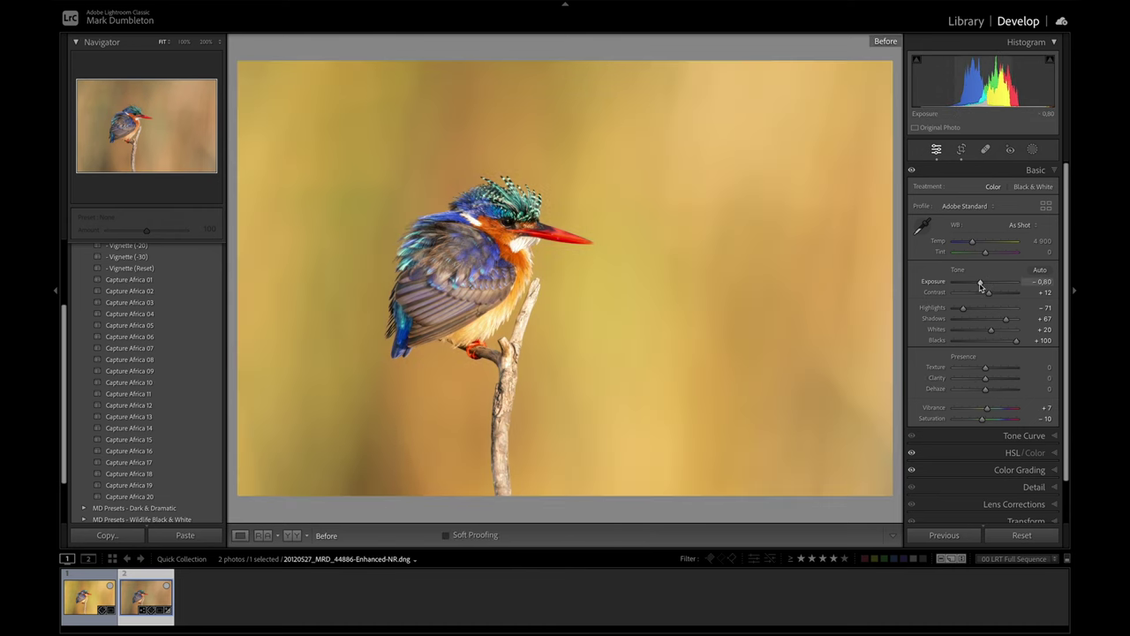
pyautogui.press('\\')
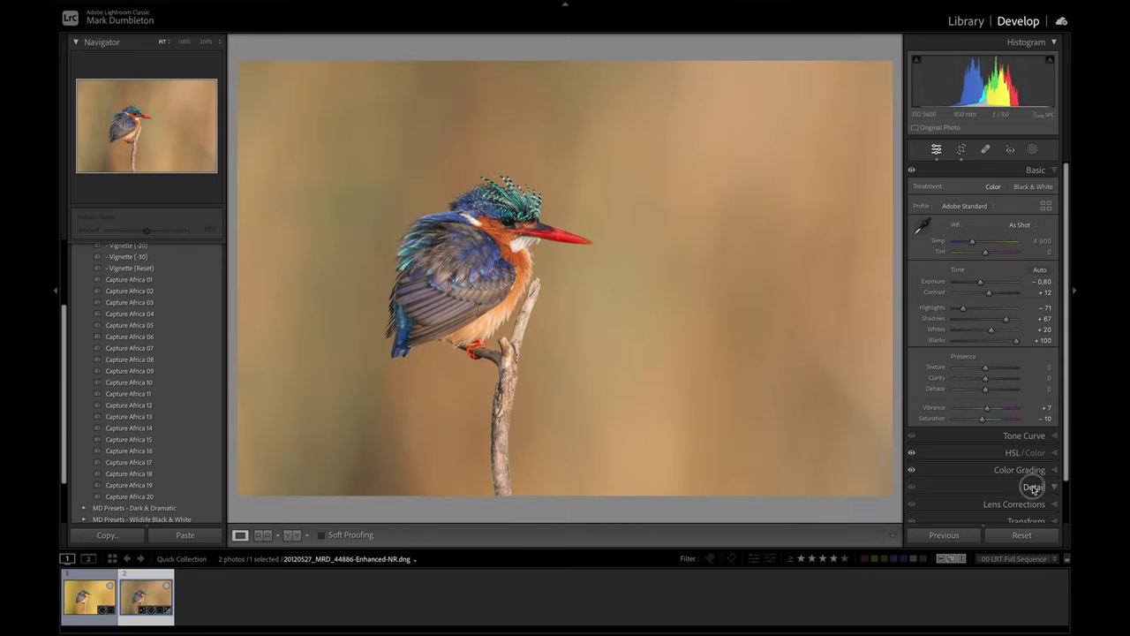
# Step: Check the photo's detail settings and enable Remove Chromatic Aberration in the lens corrections
pyautogui.click(972, 485)
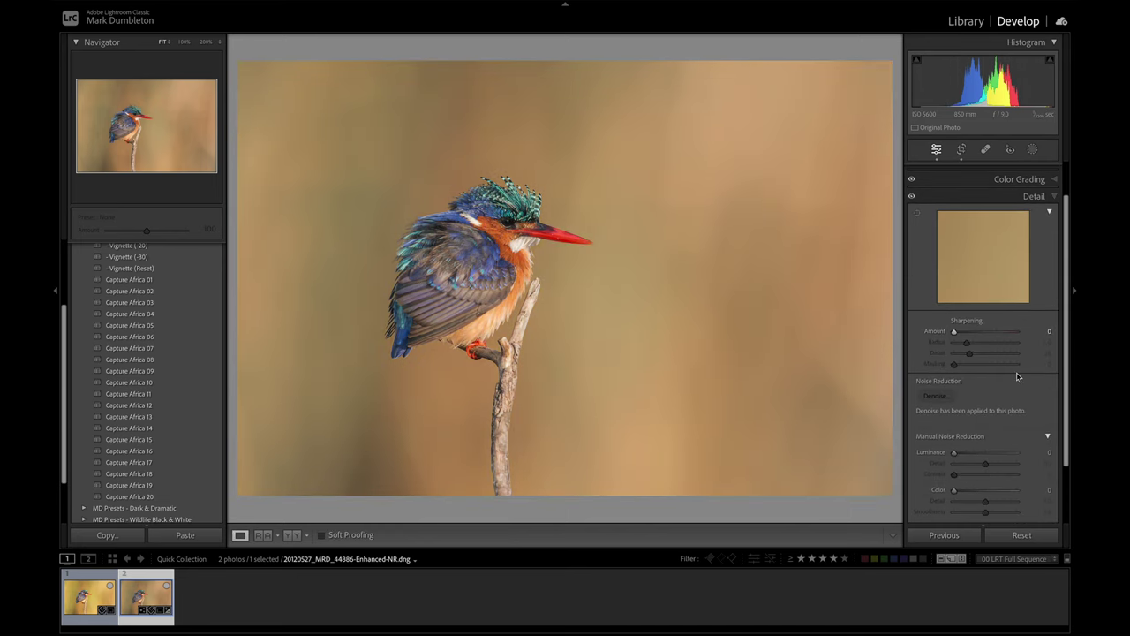
pyautogui.scroll(-3, 1020, 378)
pyautogui.click(1025, 458)
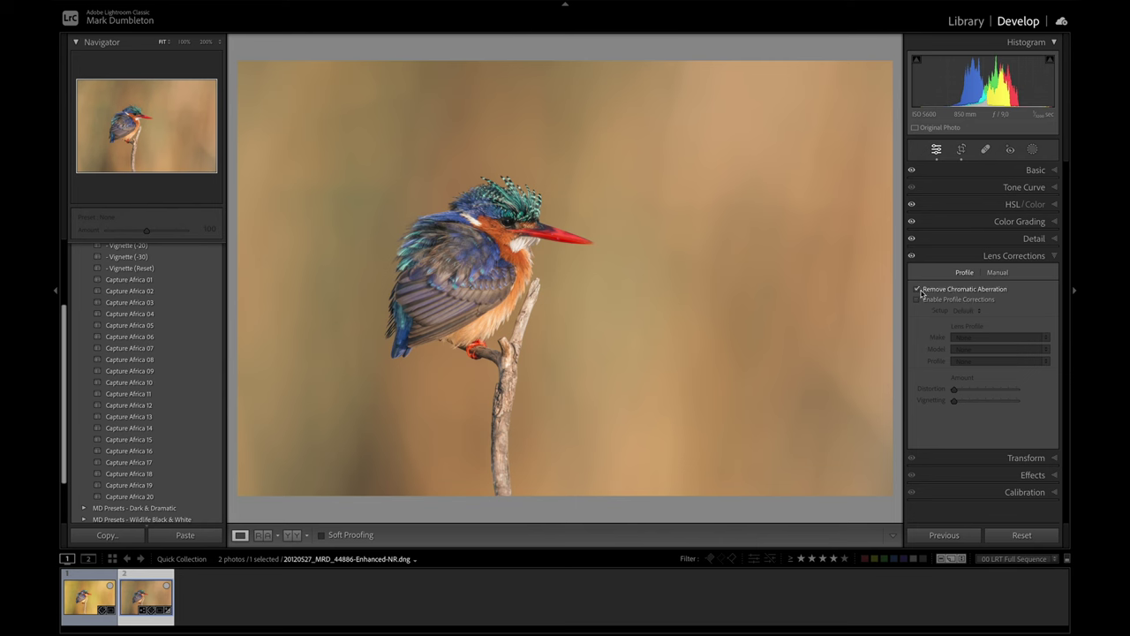
pyautogui.click(1035, 169)
pyautogui.moveTo(980, 284); pyautogui.dragTo(979, 286)
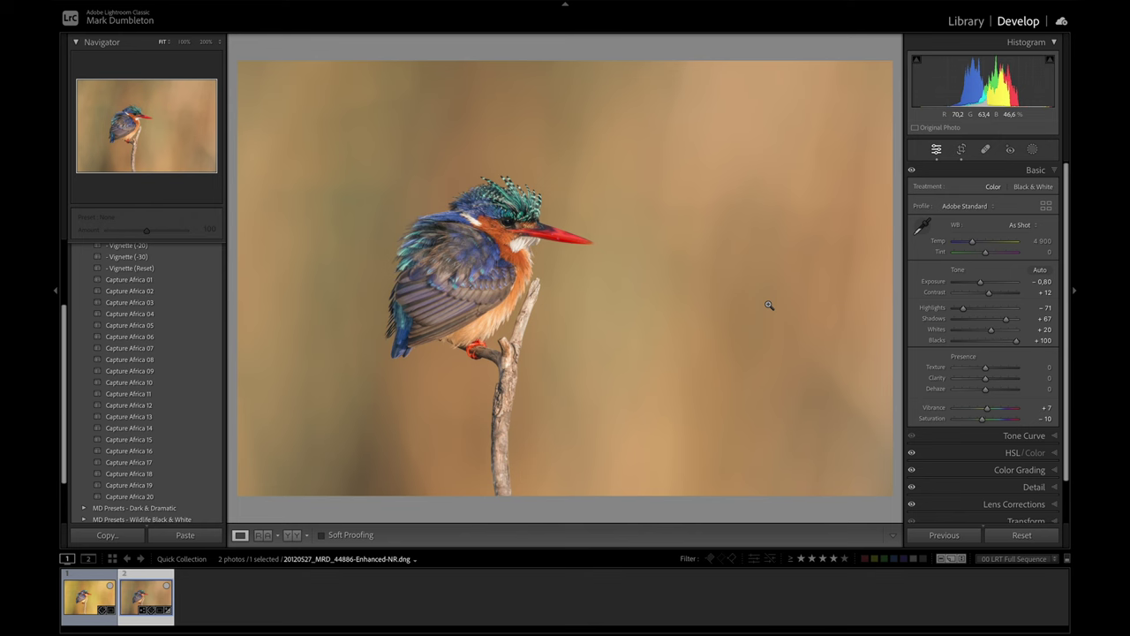
# Step: Create a Select Subject mask and inspect its coverage around the bird's belly, feet and head
pyautogui.click(1033, 149)
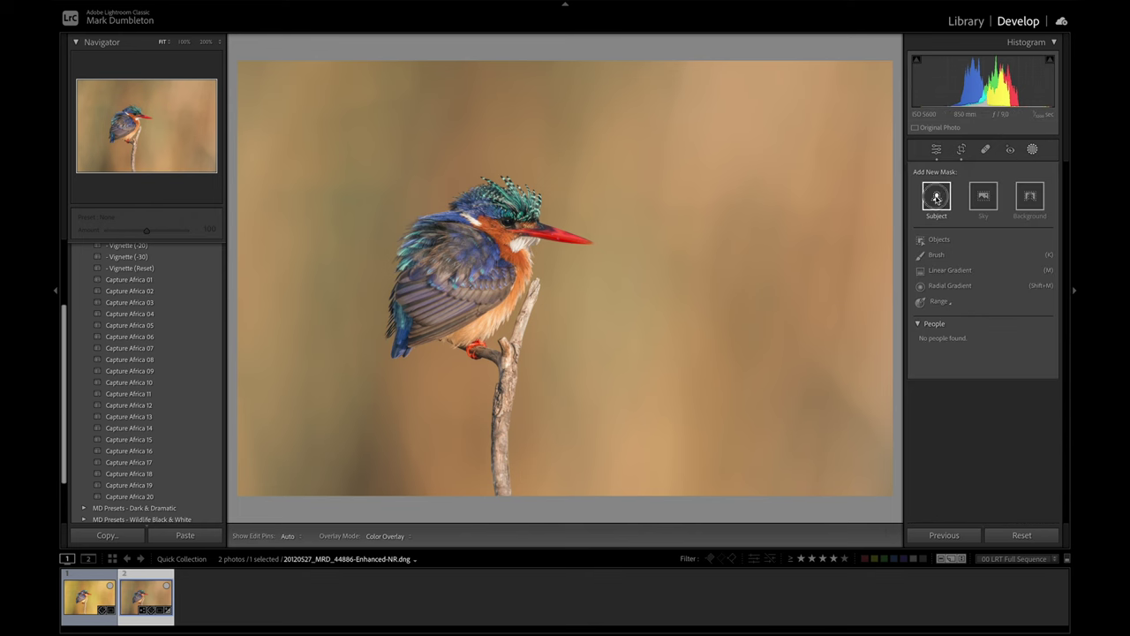
pyautogui.click(937, 198)
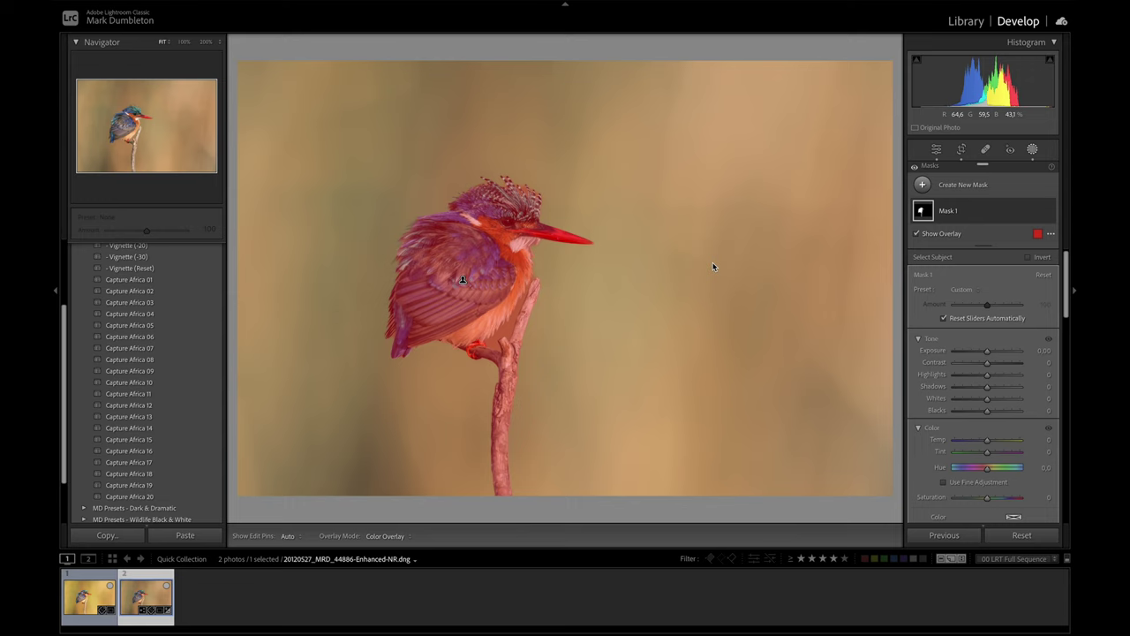
pyautogui.press('z')
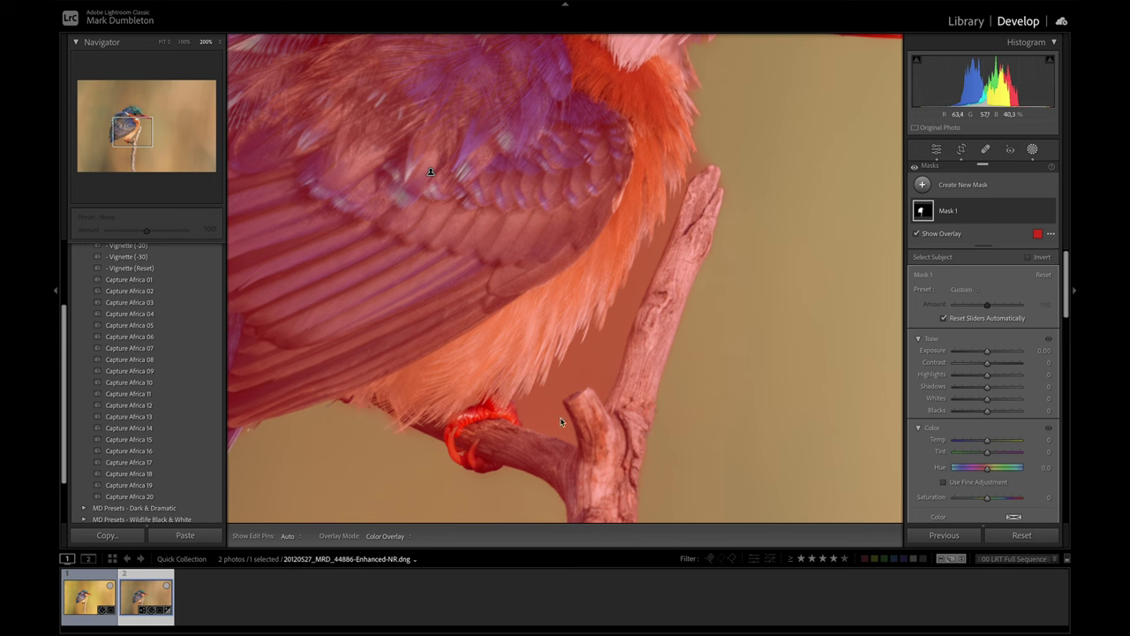
pyautogui.moveTo(303, 353); pyautogui.dragTo(506, 326)
pyautogui.moveTo(777, 111); pyautogui.dragTo(553, 441)
# Step: Add a subtracting brush to the subject mask for the gap between the bird's belly and the branch
pyautogui.click(933, 212)
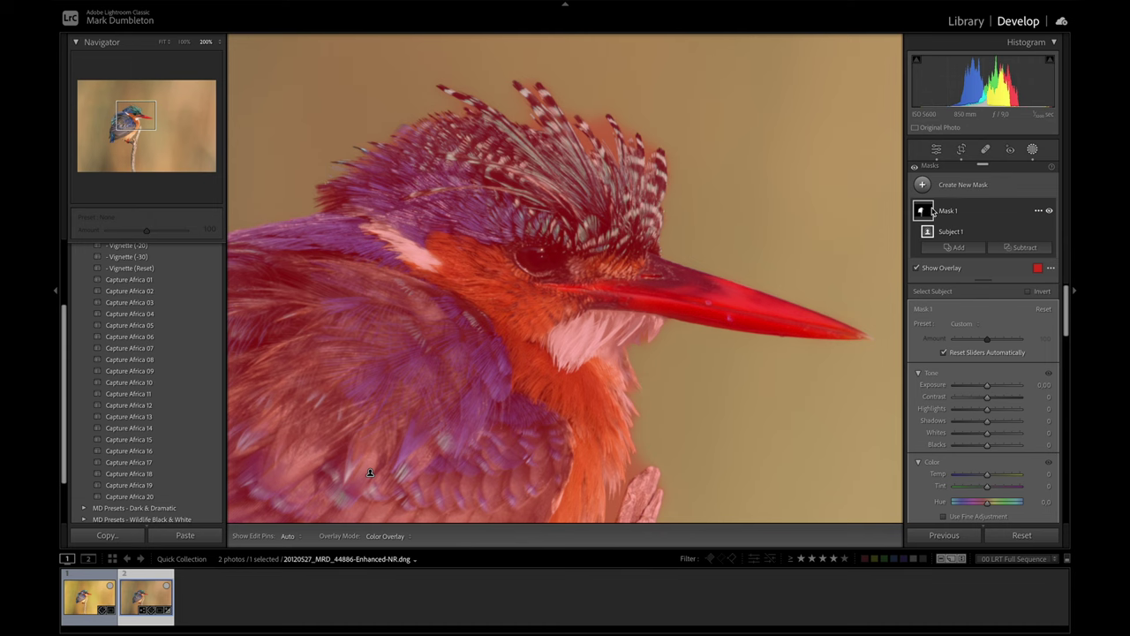
pyautogui.click(1023, 250)
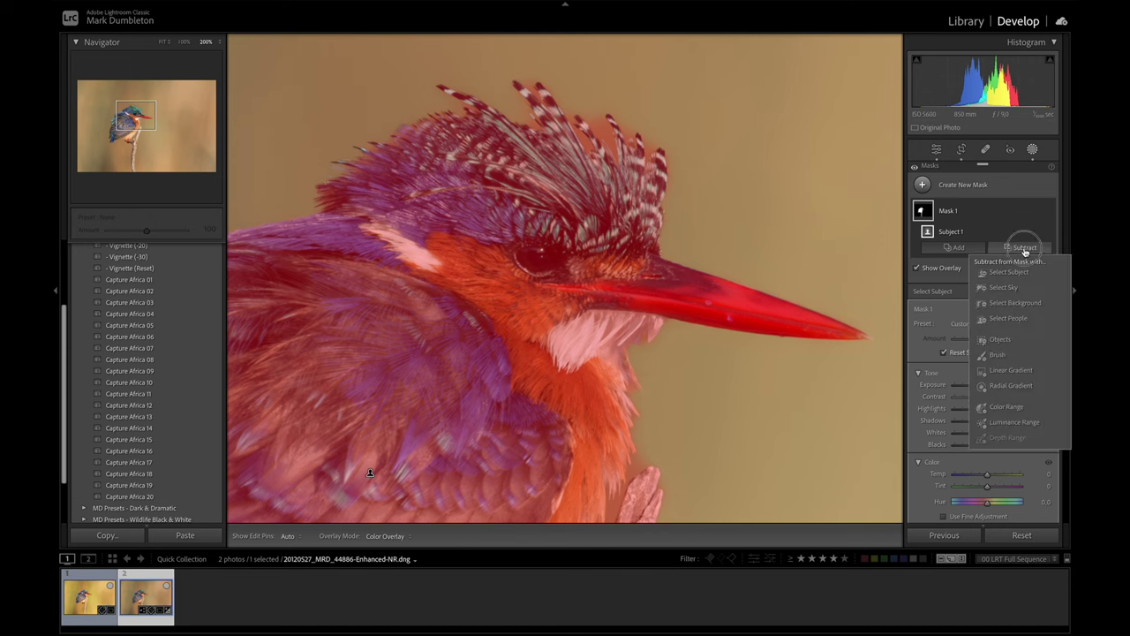
pyautogui.click(997, 355)
pyautogui.moveTo(728, 426); pyautogui.dragTo(716, 189)
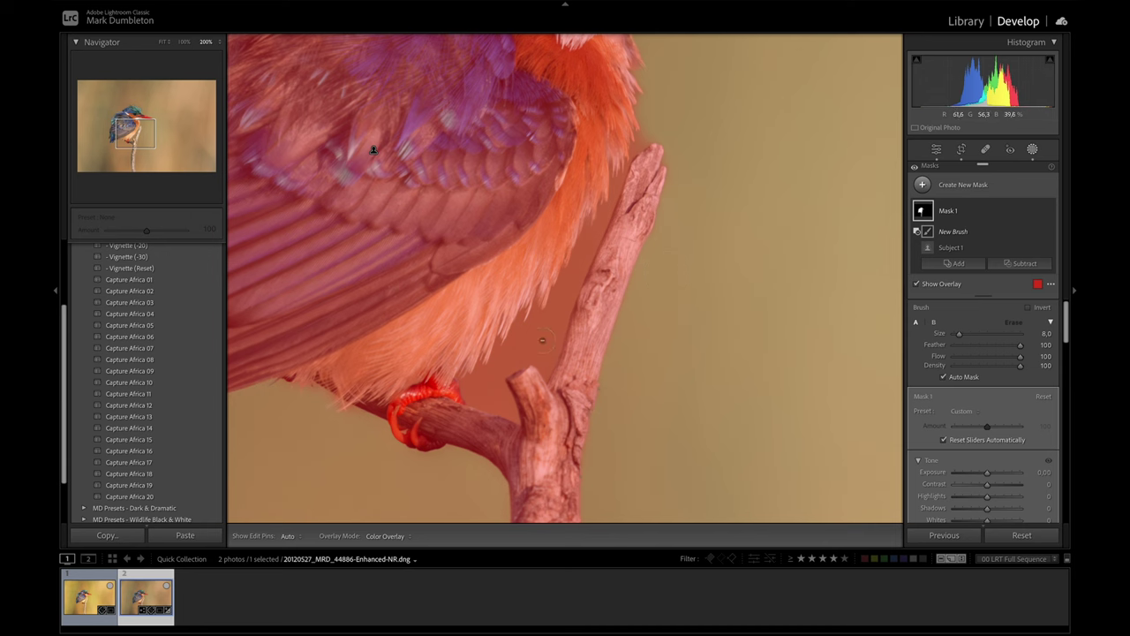
pyautogui.click(945, 378)
pyautogui.moveTo(530, 331)
pyautogui.mouseDown()
pyautogui.moveTo(515, 297)
pyautogui.moveTo(487, 313)
pyautogui.mouseUp()
pyautogui.press('h')
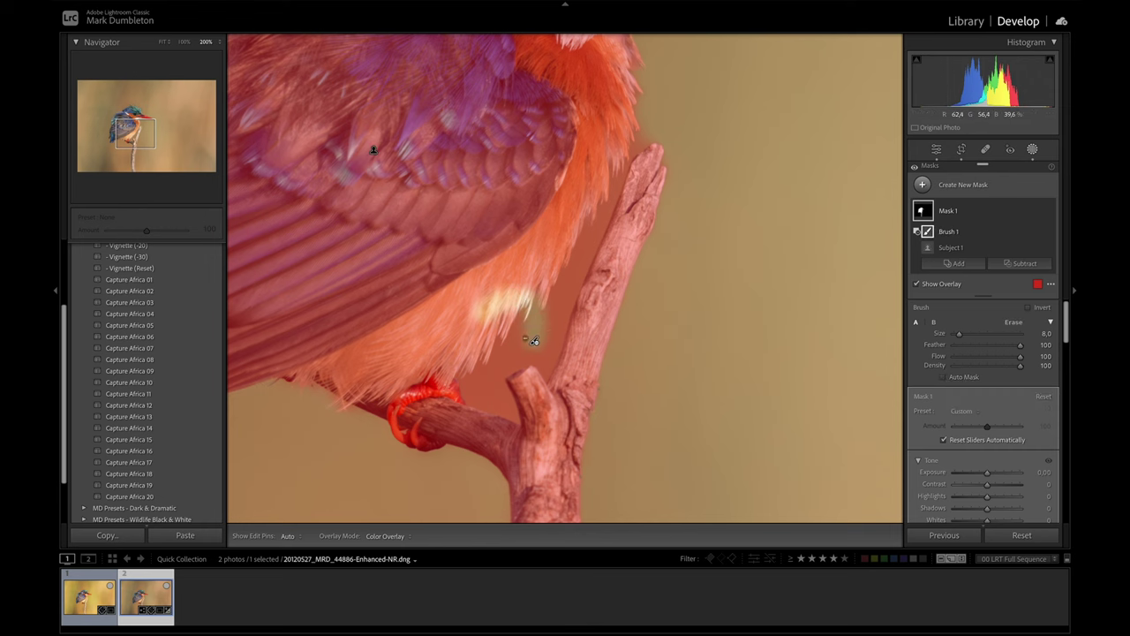
pyautogui.hotkey('ctrl', 'z')
pyautogui.click(943, 378)
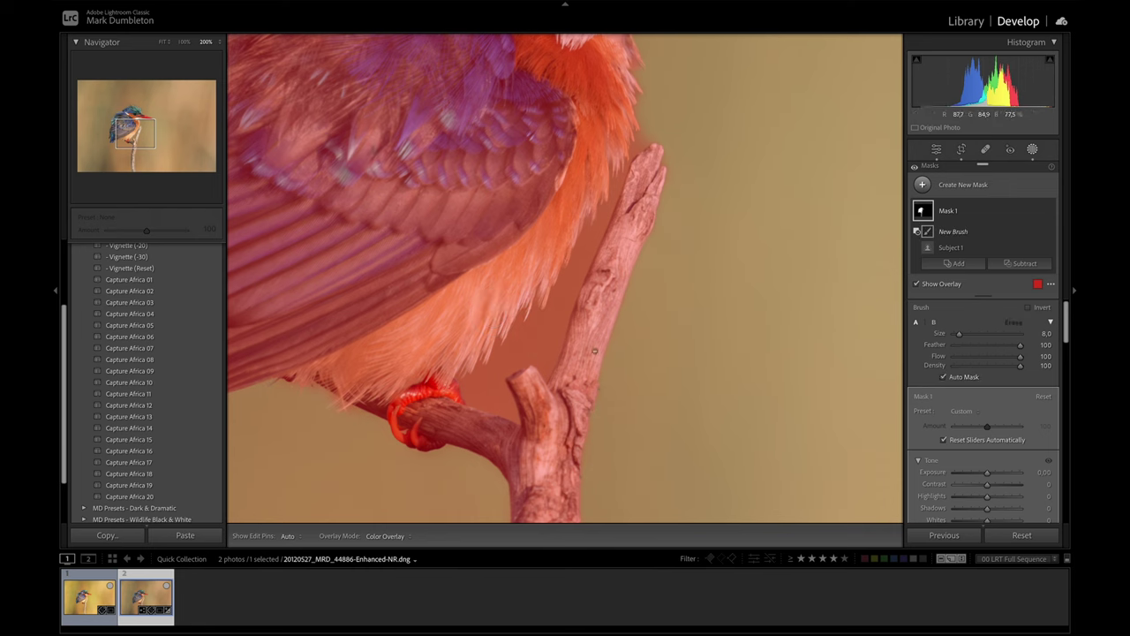
# Step: With Auto Mask on, brush the background gap between the bird's belly and the branch out of the mask, and check the tail edges
pyautogui.click(533, 339)
pyautogui.press('h')
pyautogui.keyDown('alt'); pyautogui.click(531, 333); pyautogui.keyUp('alt')
pyautogui.moveTo(532, 333)
pyautogui.mouseDown()
pyautogui.moveTo(520, 324)
pyautogui.moveTo(537, 329)
pyautogui.moveTo(556, 310)
pyautogui.moveTo(545, 370)
pyautogui.moveTo(566, 268)
pyautogui.moveTo(651, 131)
pyautogui.mouseUp()
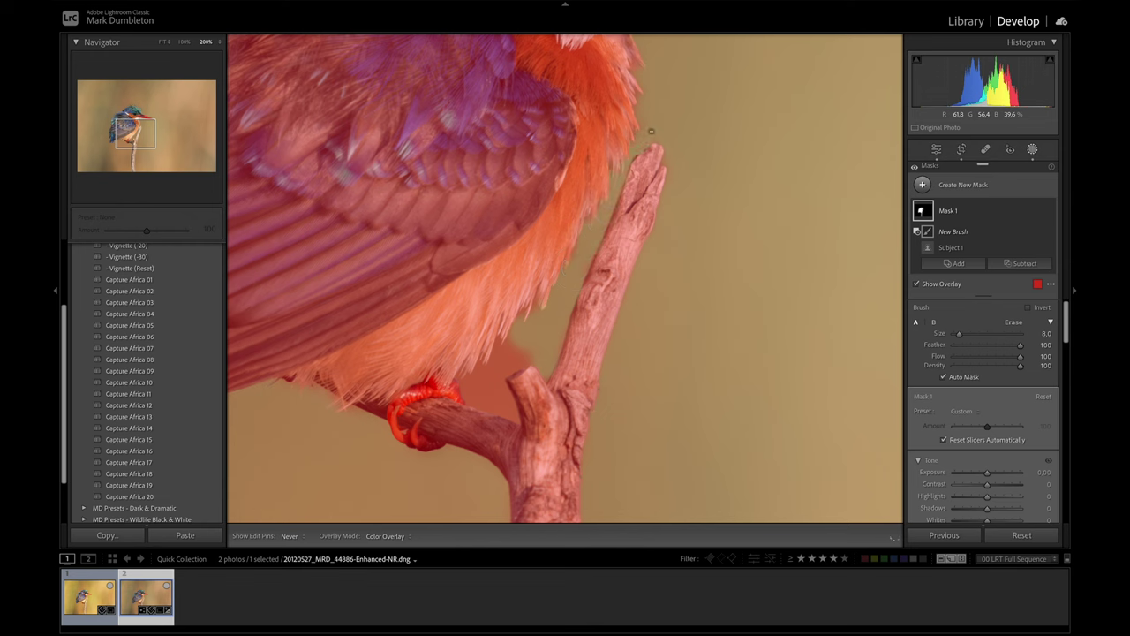
pyautogui.moveTo(657, 84); pyautogui.dragTo(659, 87)
pyautogui.moveTo(534, 347)
pyautogui.mouseDown()
pyautogui.moveTo(469, 401)
pyautogui.moveTo(506, 413)
pyautogui.moveTo(509, 388)
pyautogui.moveTo(500, 392)
pyautogui.mouseUp()
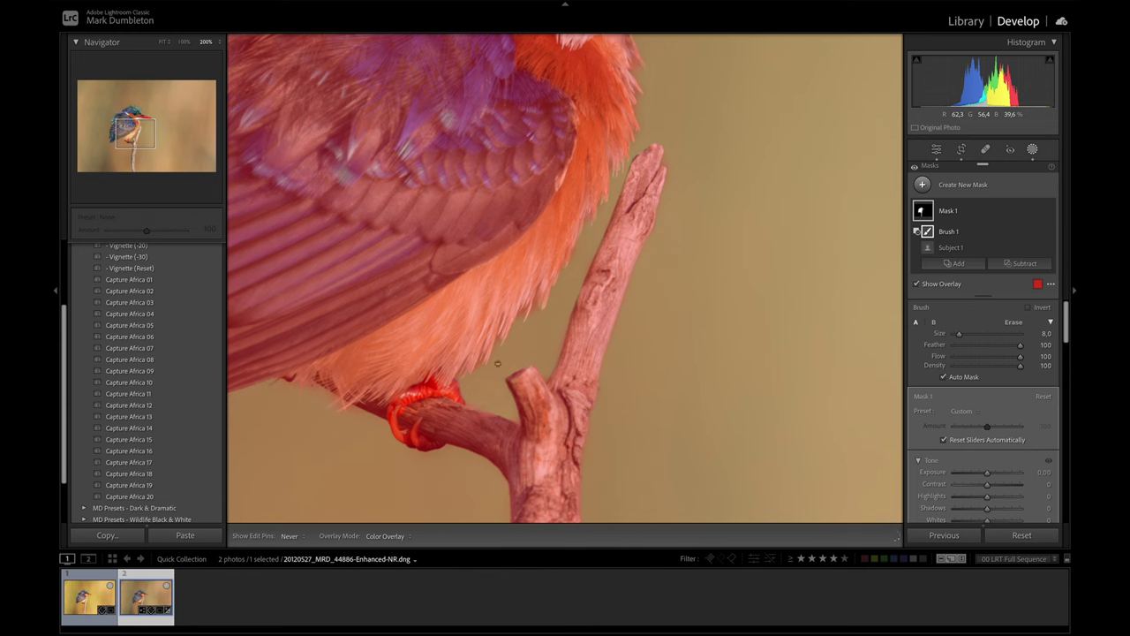
pyautogui.scroll(5, 536, 336)
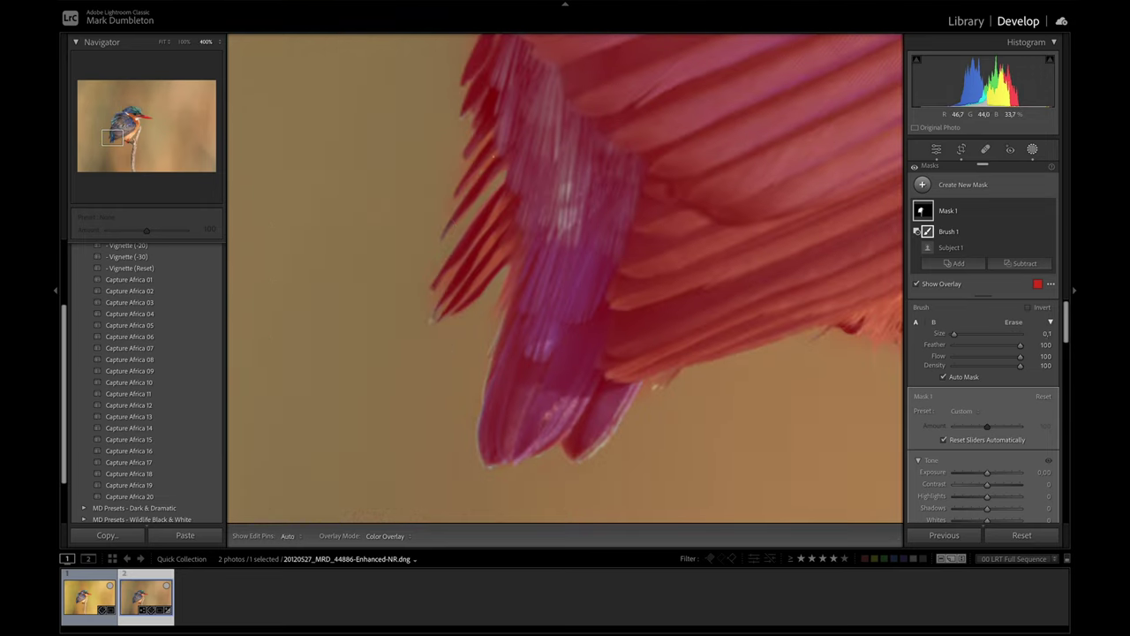
pyautogui.press('z')
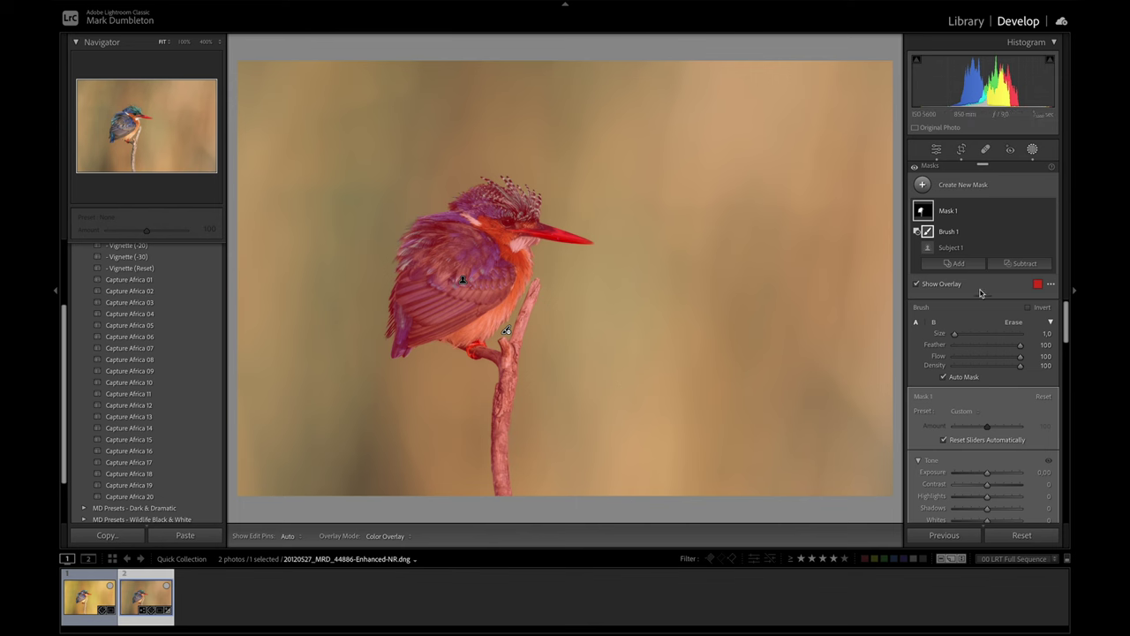
# Step: Rename the bird's mask as SUBJECT MASK
pyautogui.doubleClick(947, 211)
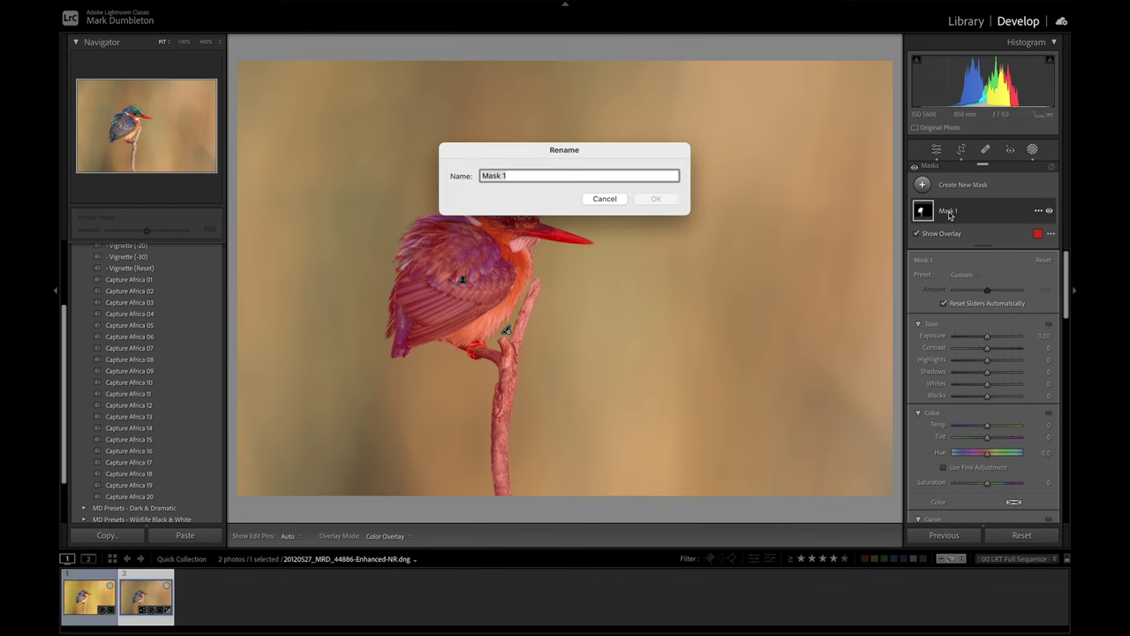
pyautogui.write('SUBJECT MASK')
pyautogui.press('Return')
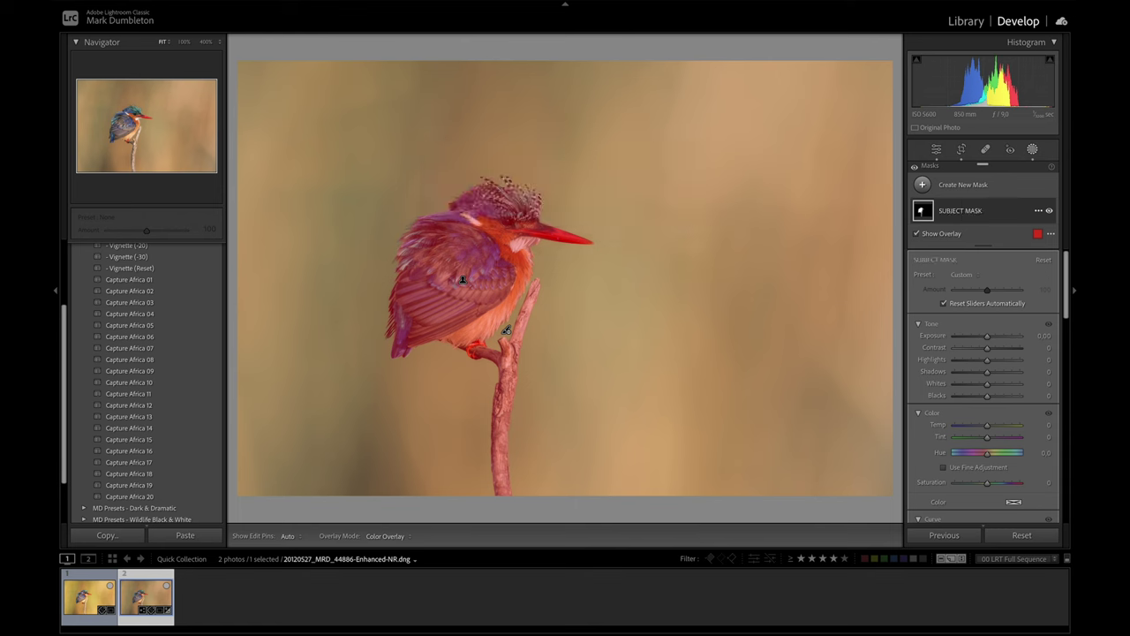
# Step: Duplicate the SUBJECT MASK
pyautogui.click(960, 212)
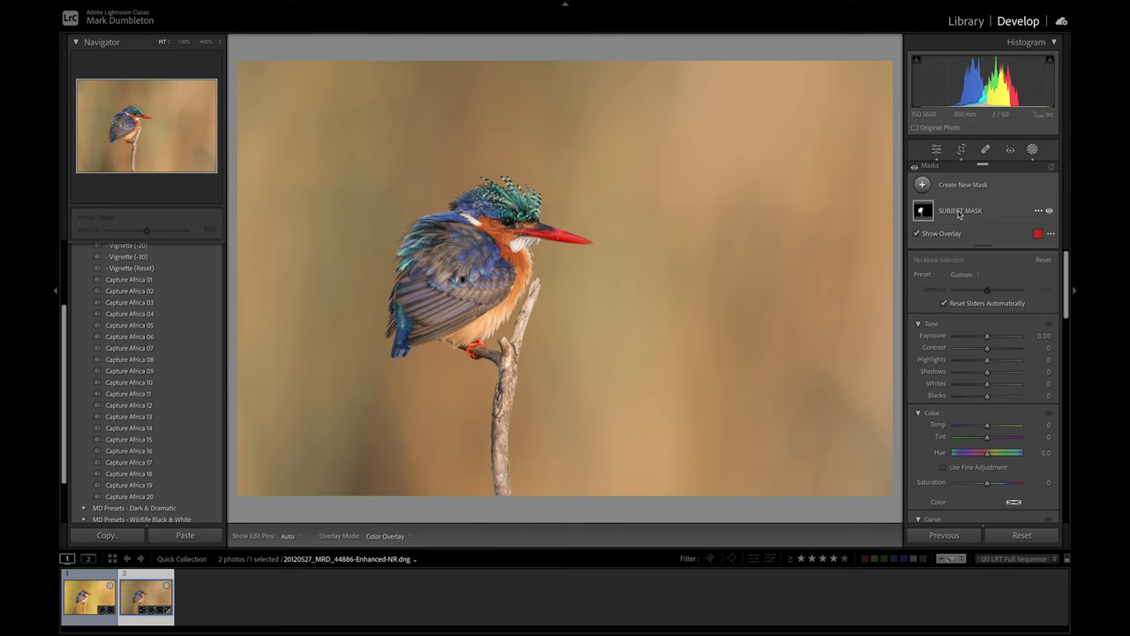
pyautogui.click(1038, 211)
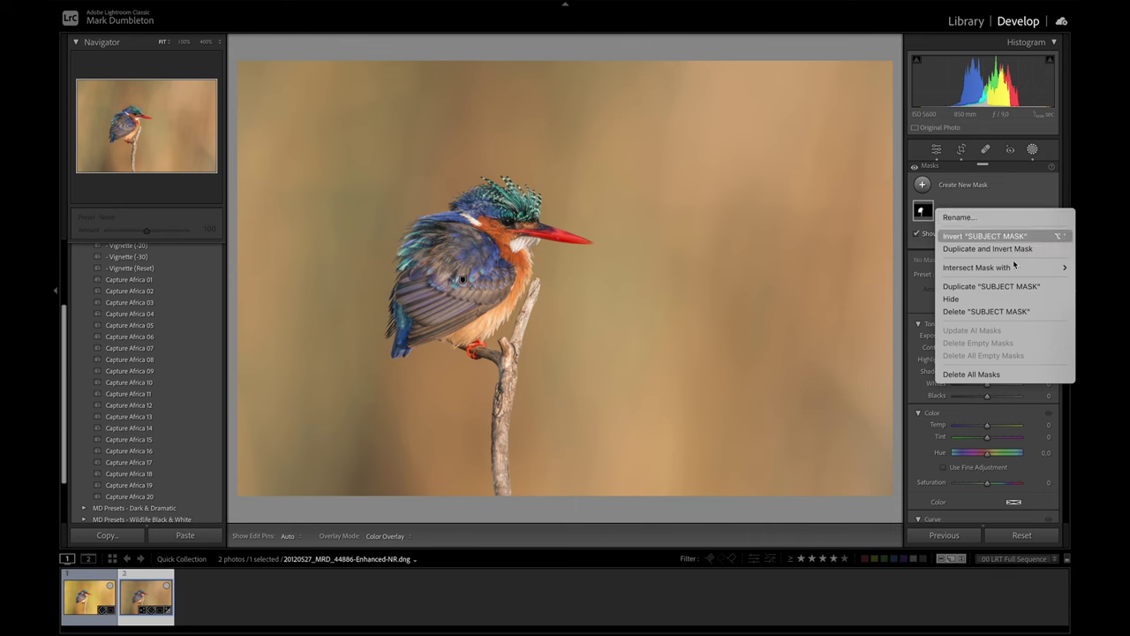
pyautogui.click(996, 286)
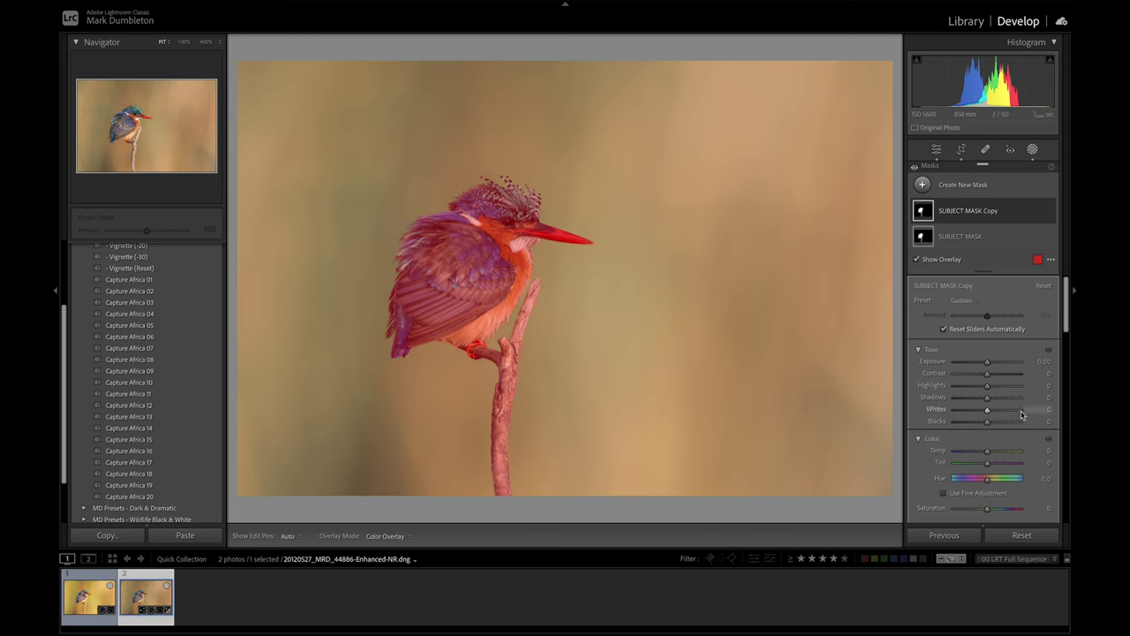
# Step: Set Texture to 17 and Clarity to 19 on the duplicated subject mask
pyautogui.scroll(-10, 1022, 415)
pyautogui.scroll(1, 1022, 415)
pyautogui.moveTo(987, 422); pyautogui.dragTo(995, 418)
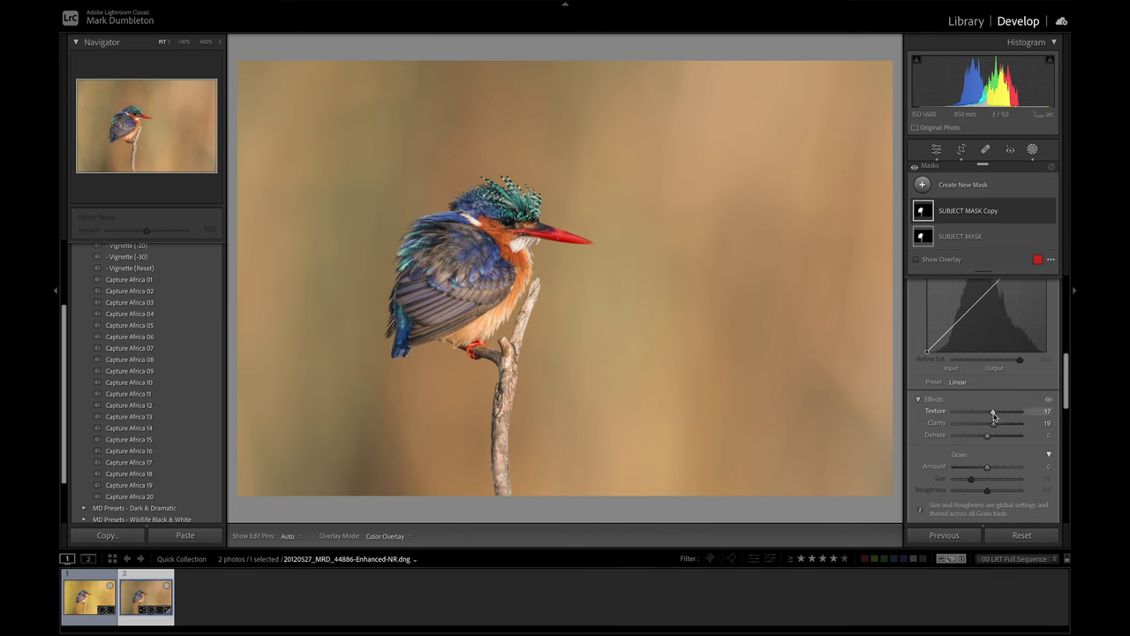
pyautogui.scroll(10, 1012, 332)
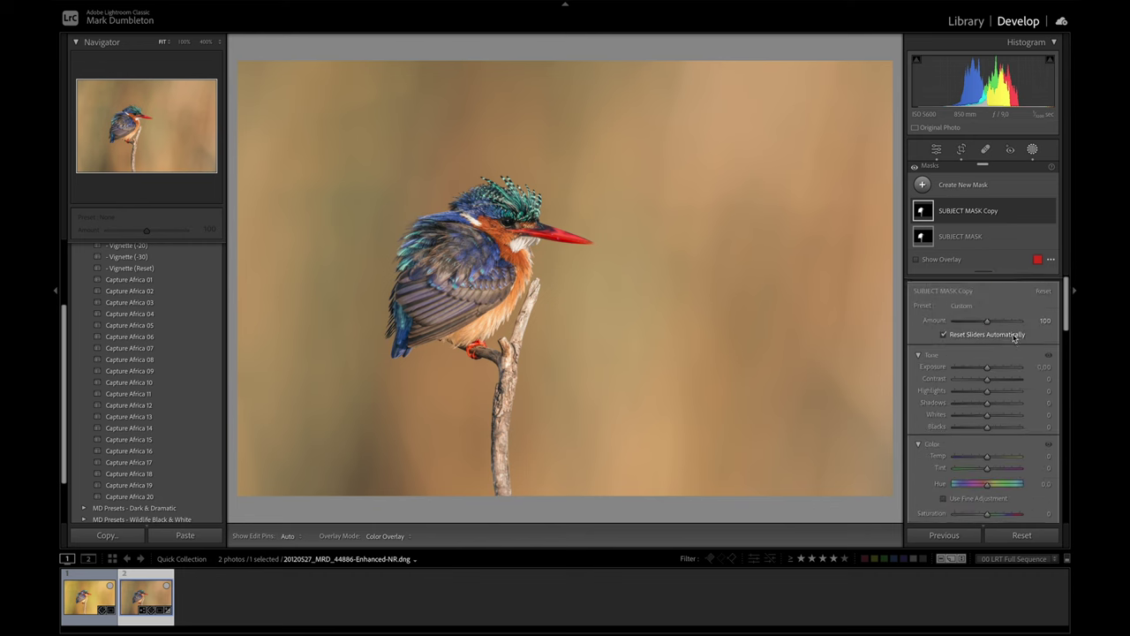
pyautogui.scroll(-8, 1014, 337)
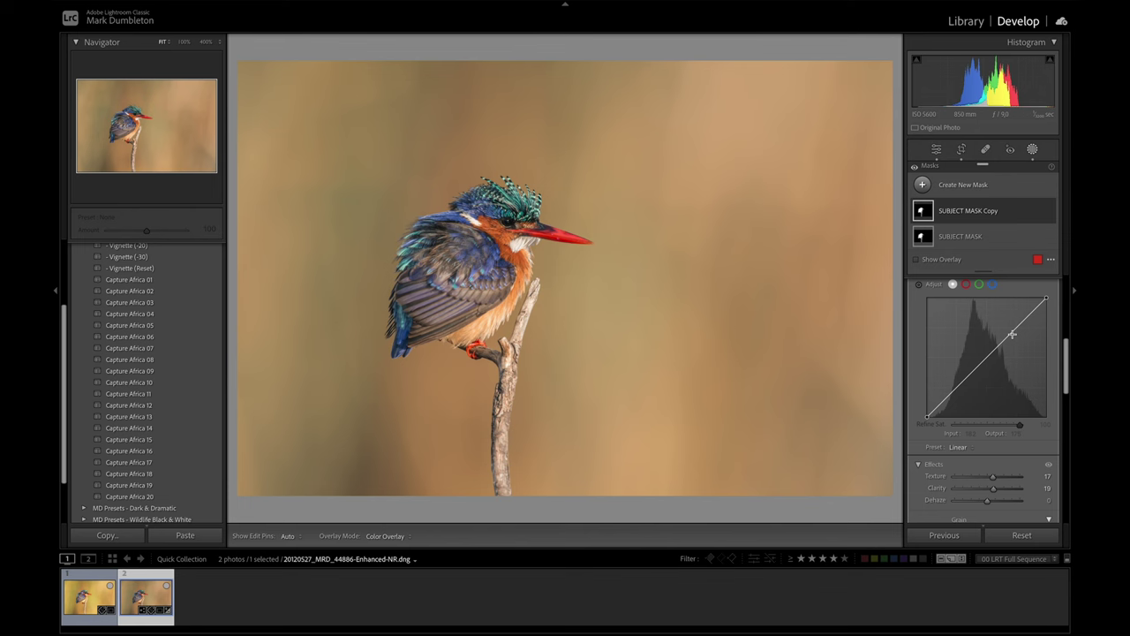
# Step: Duplicate and invert the SUBJECT MASK Copy to get a mask of the background
pyautogui.scroll(-2, 1012, 334)
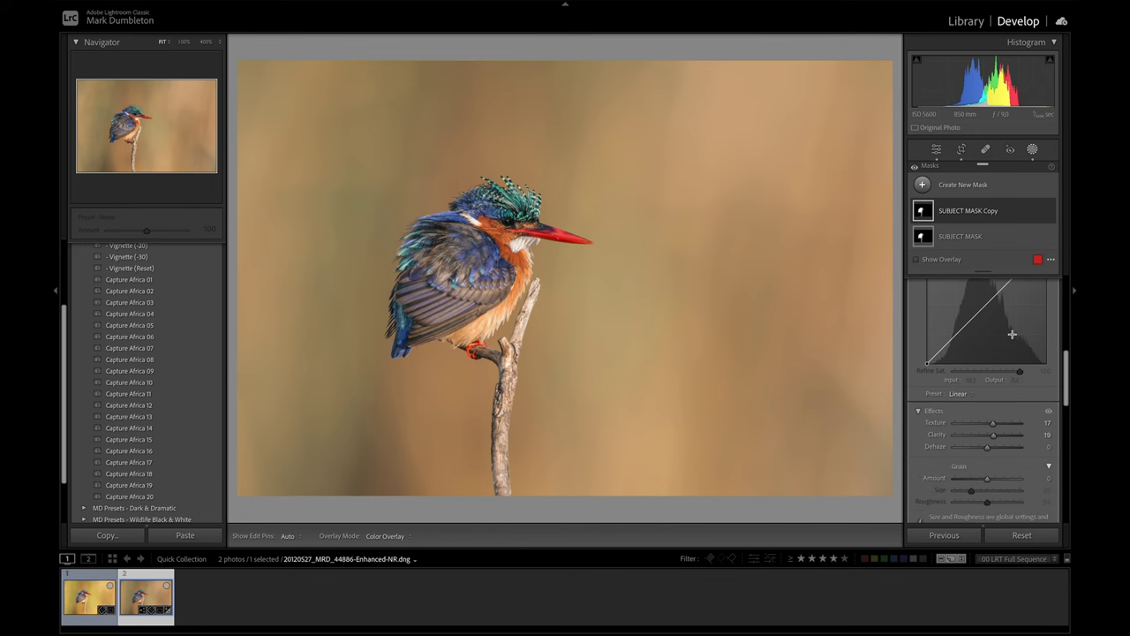
pyautogui.scroll(10, 1012, 334)
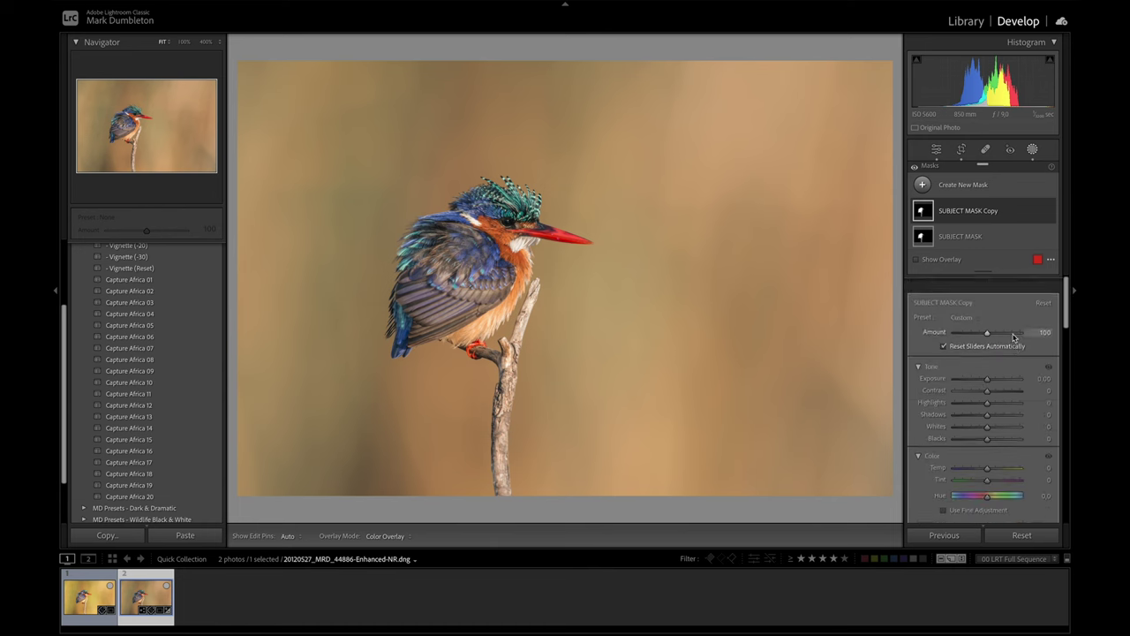
pyautogui.click(1039, 210)
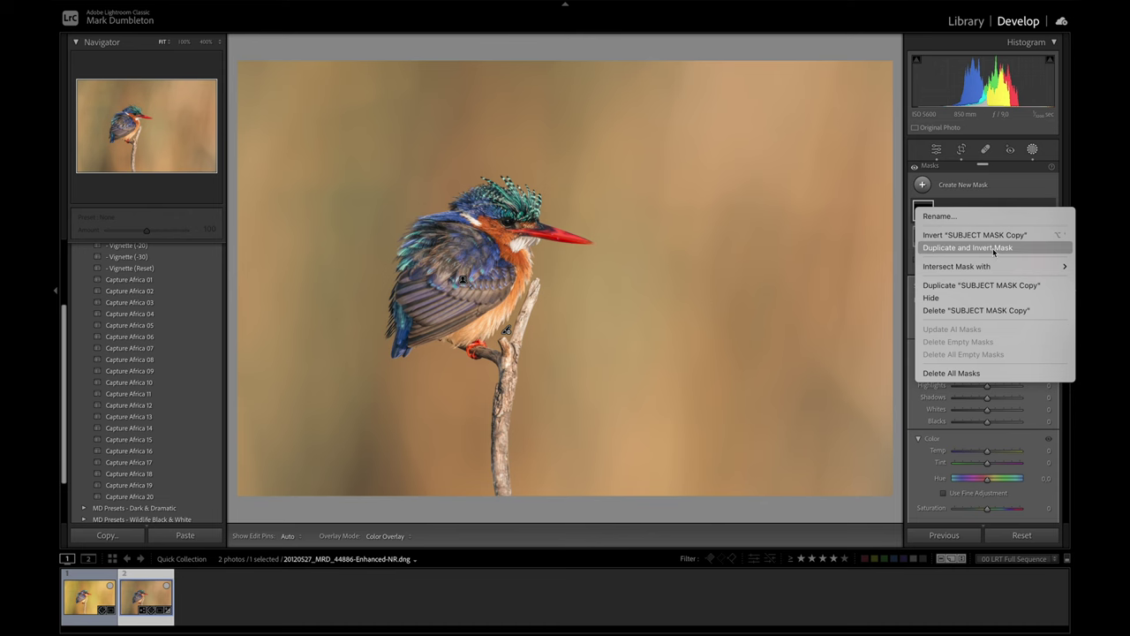
pyautogui.click(994, 251)
# Step: Set Texture to -17 and Clarity to -12 on the inverted mask to soften the background
pyautogui.scroll(-5, 988, 442)
pyautogui.moveTo(988, 442); pyautogui.dragTo(982, 433)
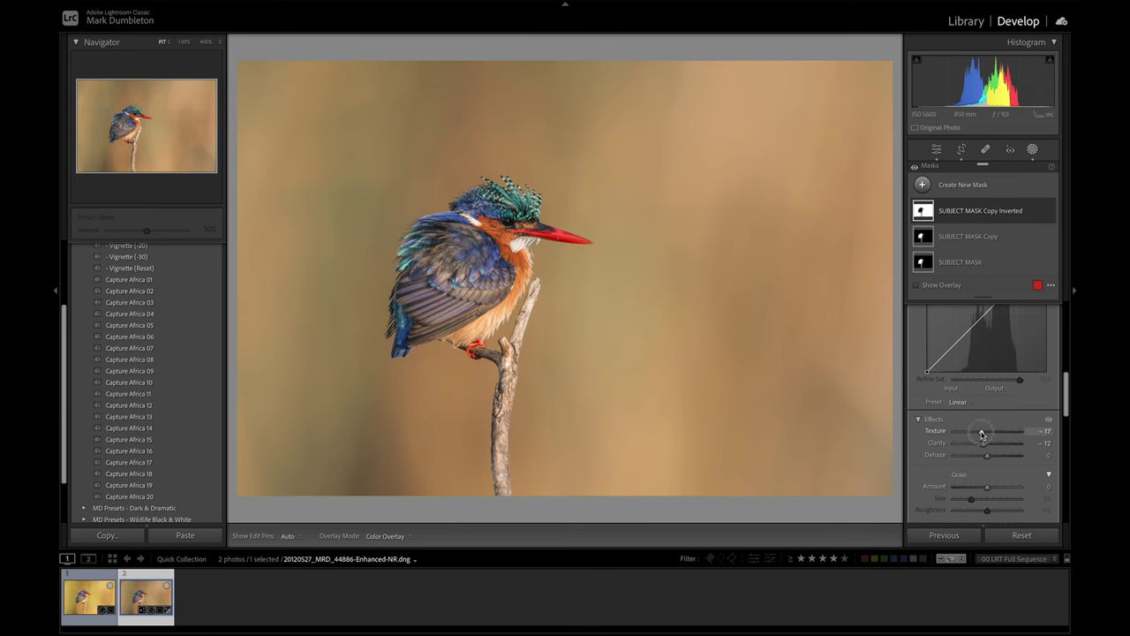
pyautogui.scroll(10, 982, 434)
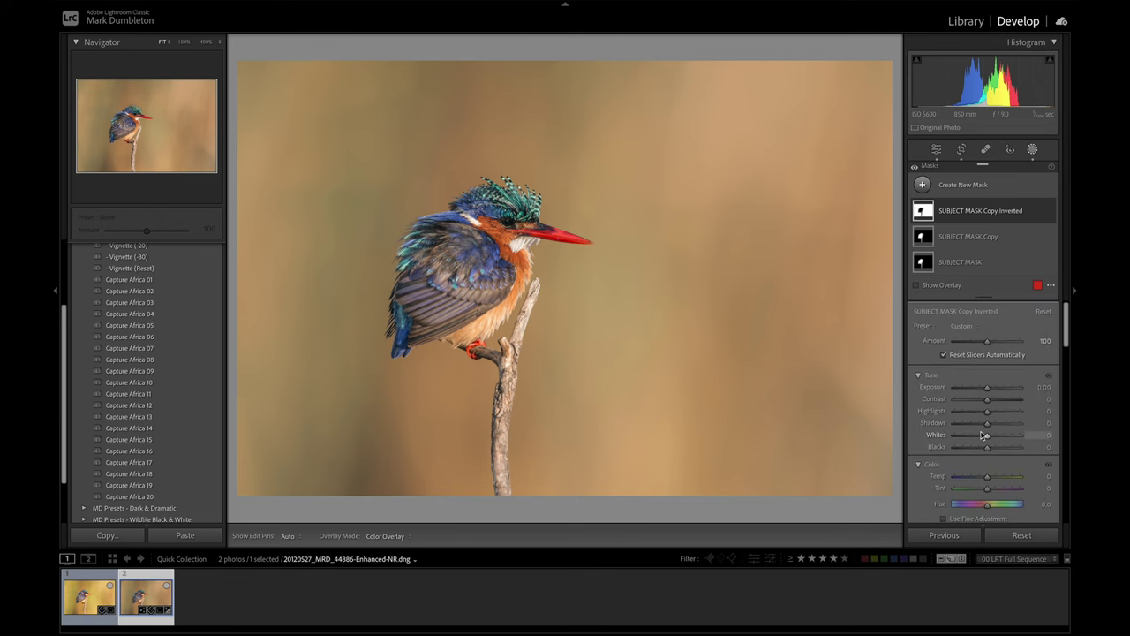
# Step: Rename the inverted mask as background
pyautogui.doubleClick(981, 210)
pyautogui.write('backgr')
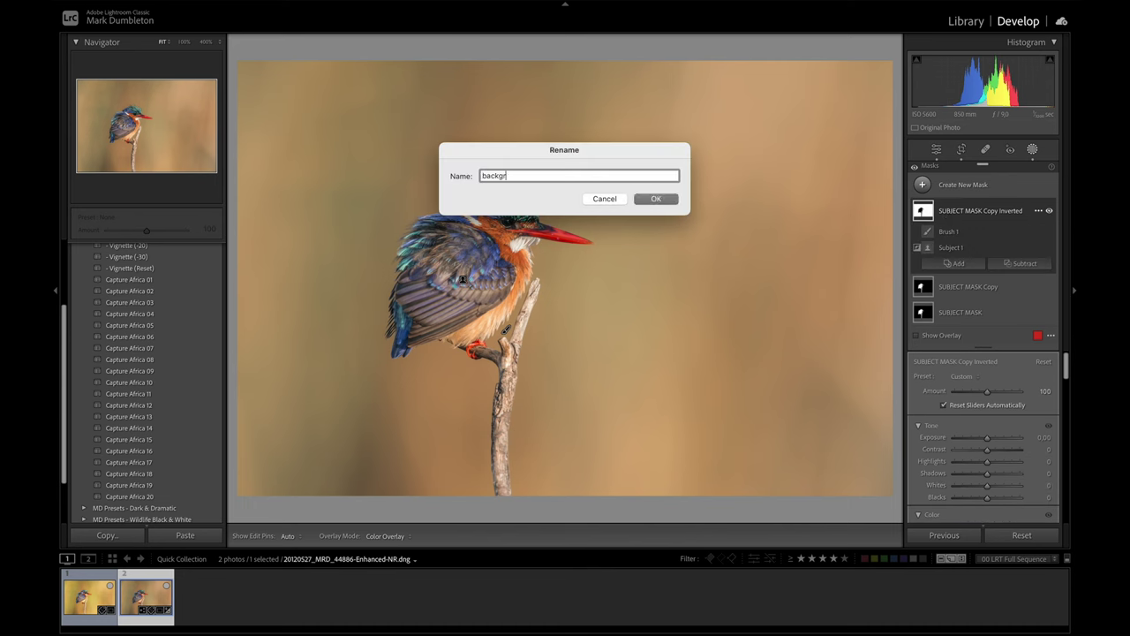
pyautogui.write('ound')
pyautogui.press('Return')
# Step: Rename the SUBJECT MASK Copy as subject
pyautogui.click(957, 290)
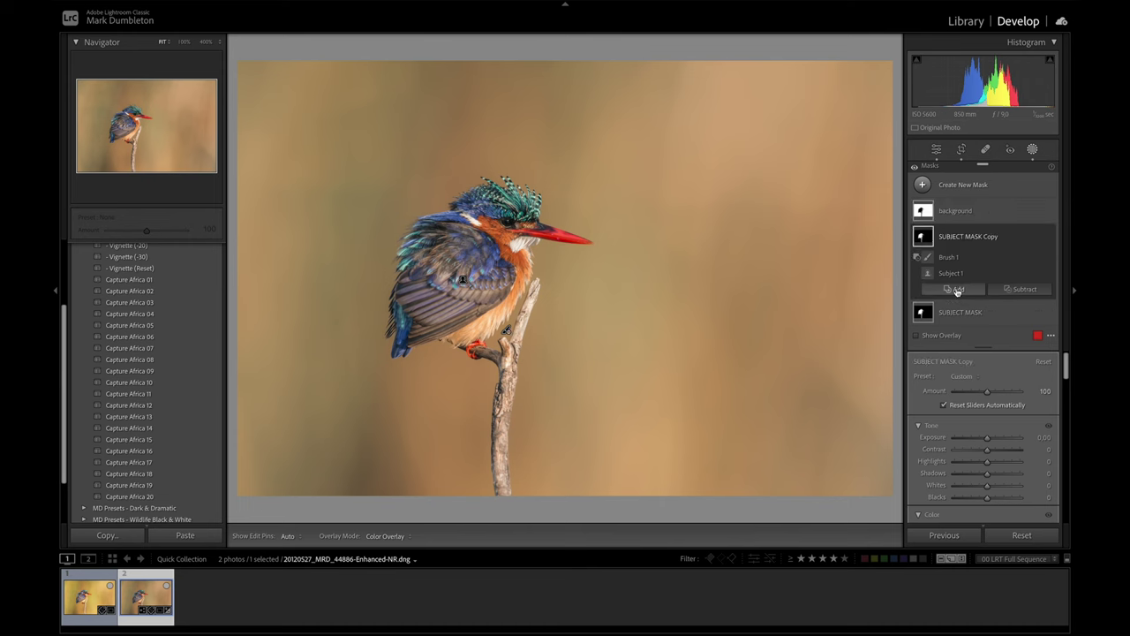
pyautogui.write('t')
pyautogui.press('Return')
pyautogui.click(958, 239)
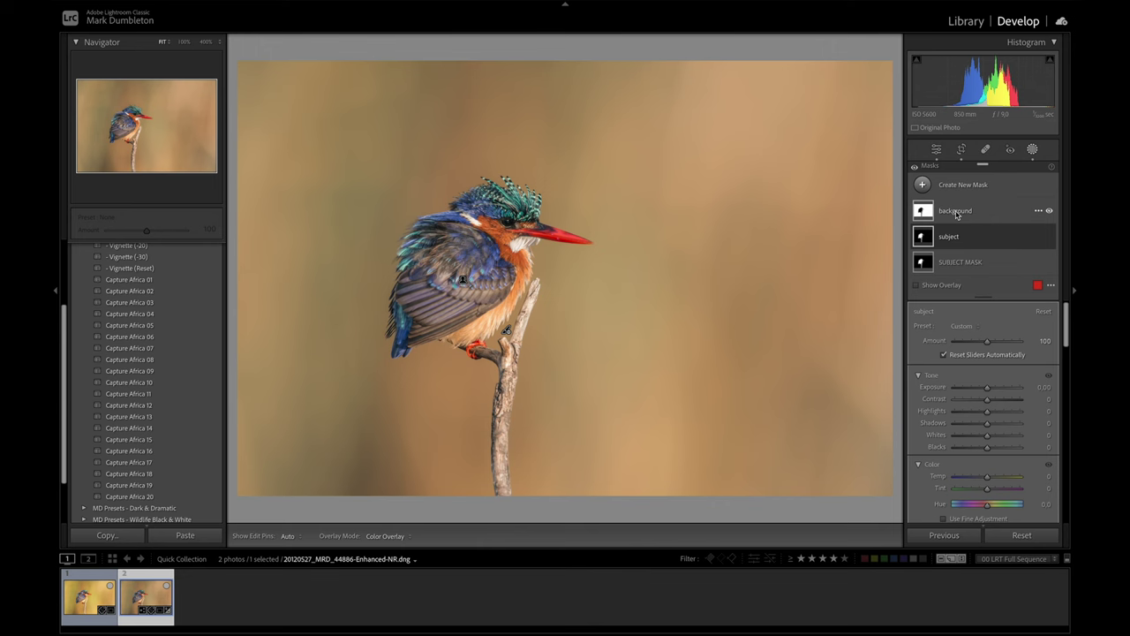
# Step: Set Temp to -5 and Tint to 6 on the background mask, and warm the subject mask slightly by raising its Temp
pyautogui.click(959, 212)
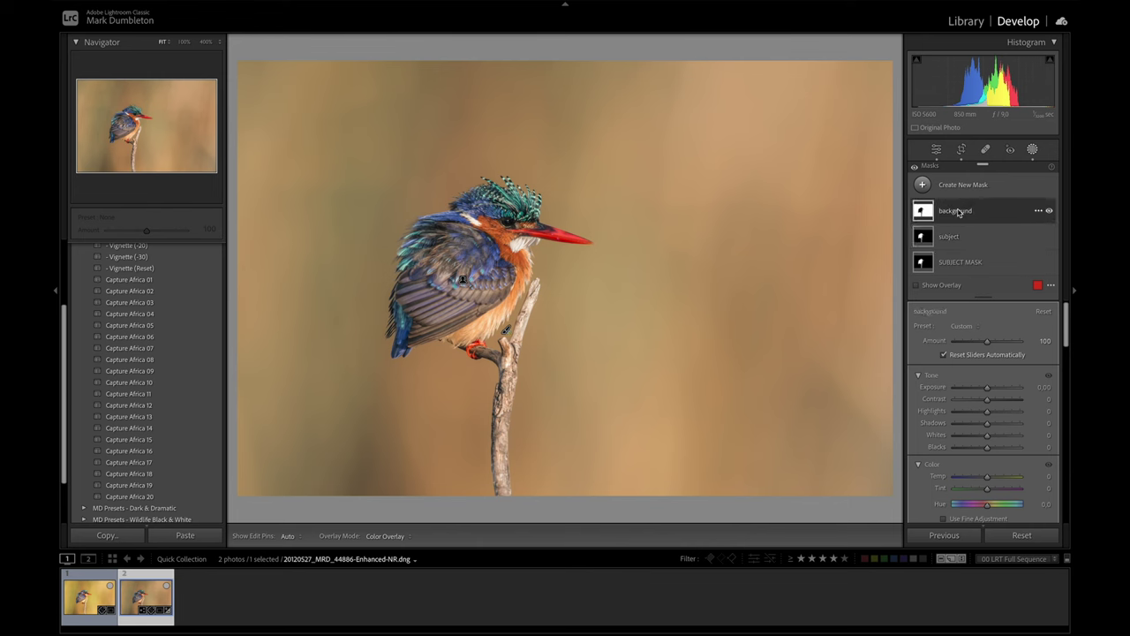
pyautogui.scroll(-2, 994, 380)
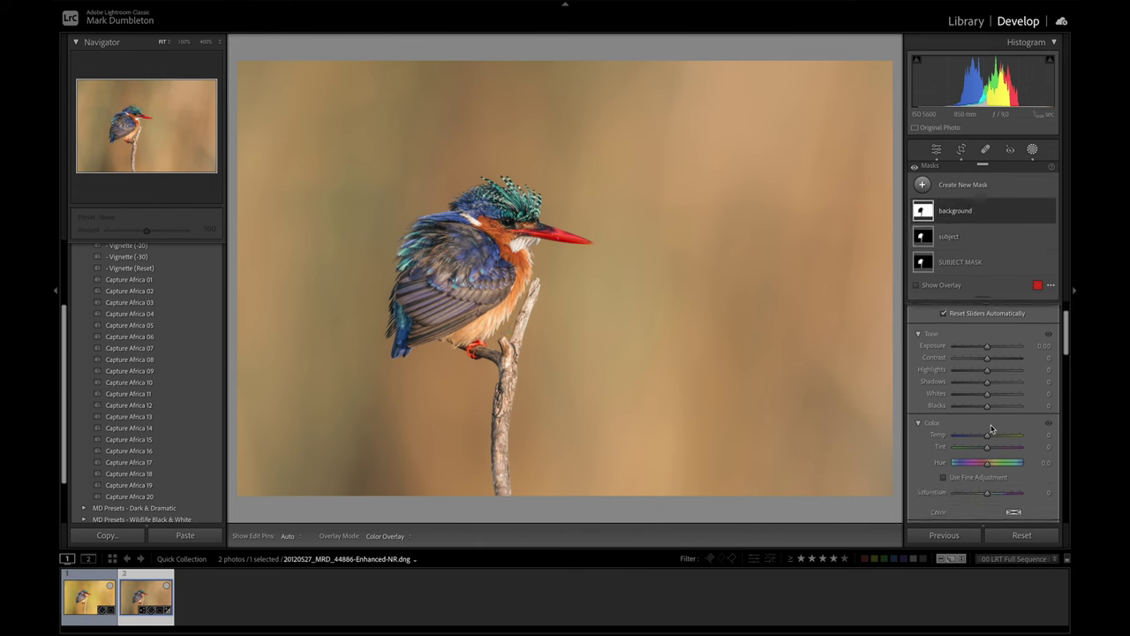
pyautogui.moveTo(987, 439); pyautogui.dragTo(990, 447)
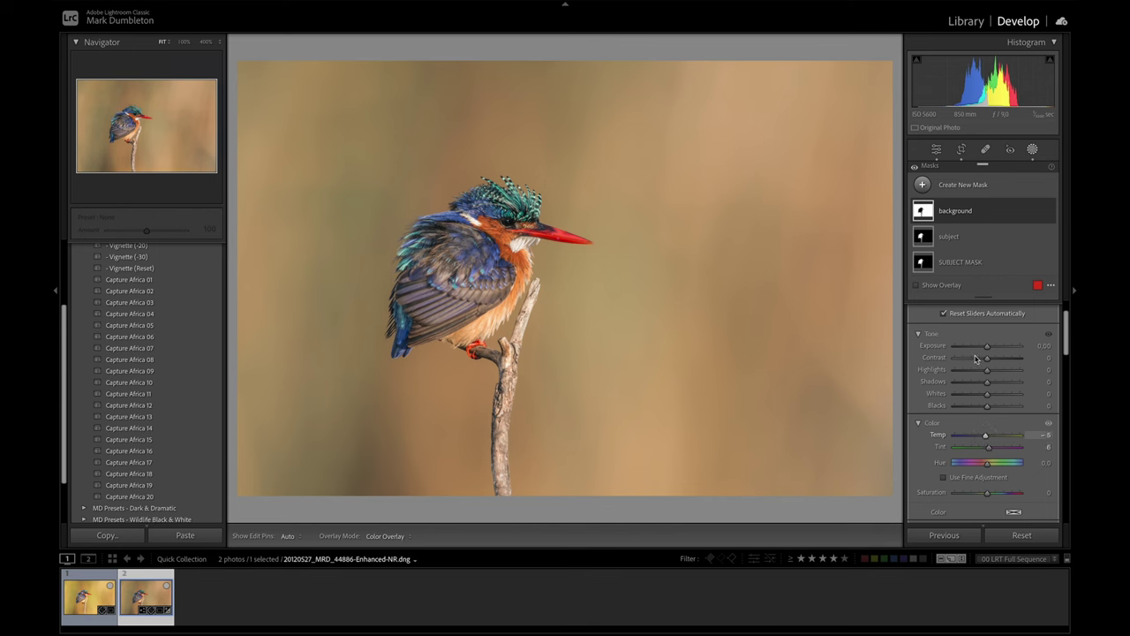
pyautogui.click(948, 237)
pyautogui.moveTo(988, 436); pyautogui.dragTo(991, 437)
# Step: Set Exposure to -0.15 and Dehaze to -9 on the background mask
pyautogui.click(958, 214)
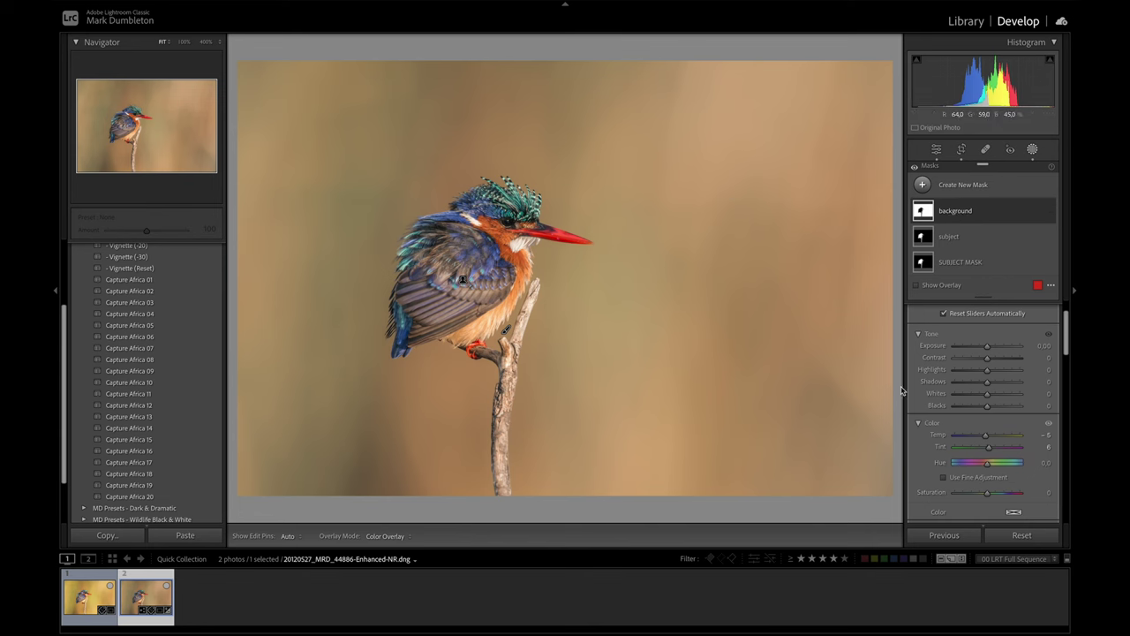
pyautogui.moveTo(987, 346); pyautogui.dragTo(987, 349)
pyautogui.scroll(-3, 988, 349)
pyautogui.scroll(-5, 987, 349)
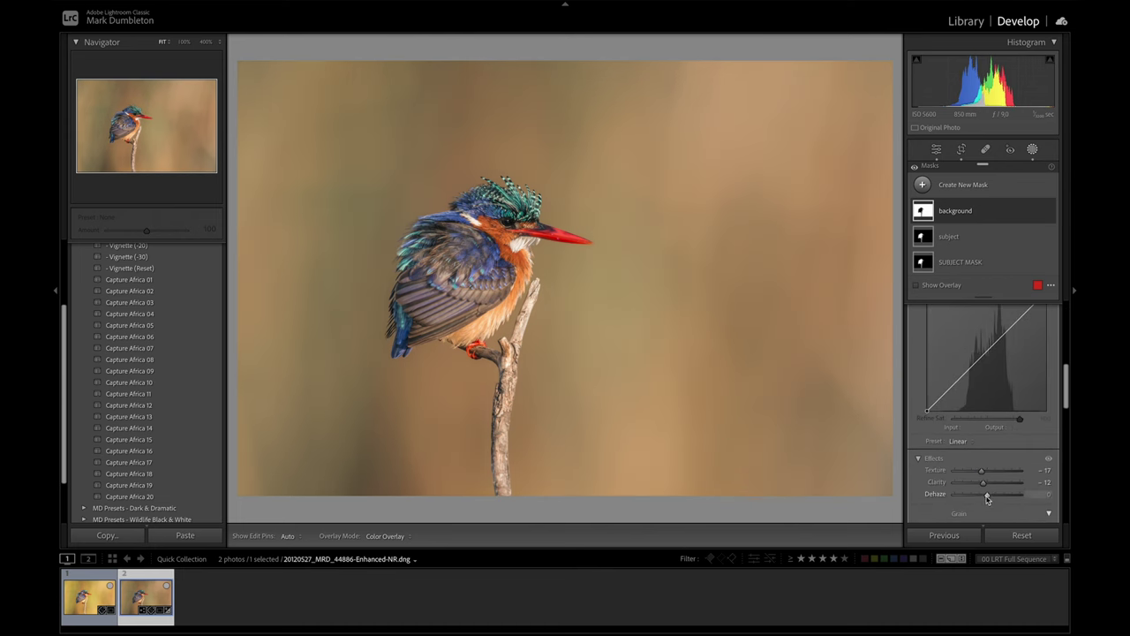
pyautogui.moveTo(988, 499); pyautogui.dragTo(986, 498)
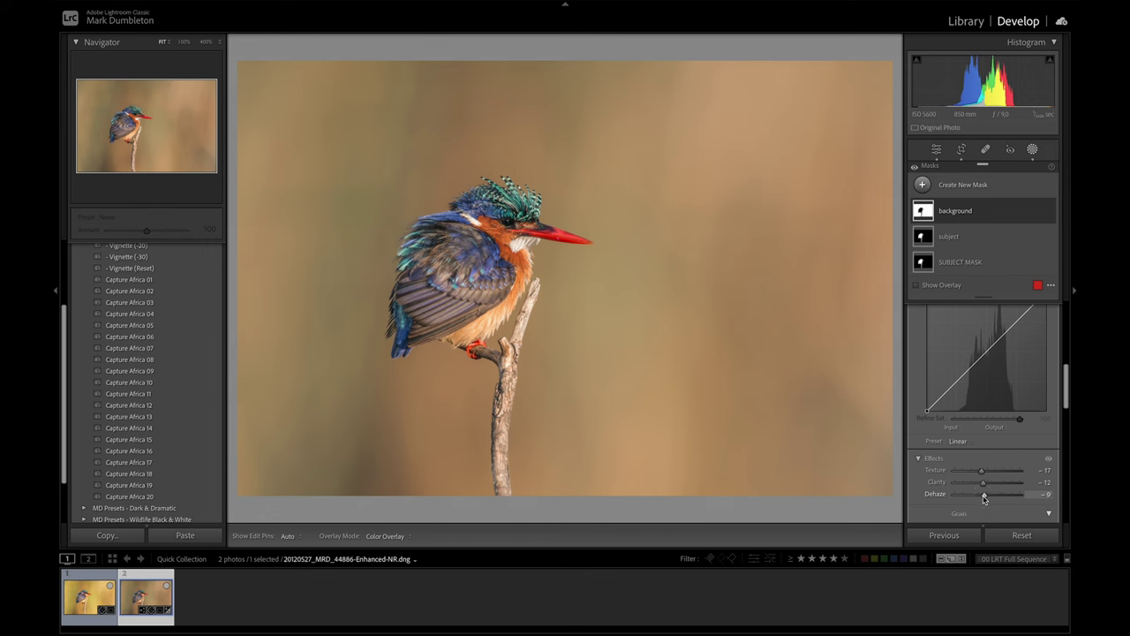
# Step: Try the Post-Crop Vignetting amount on the whole photo
pyautogui.click(981, 203)
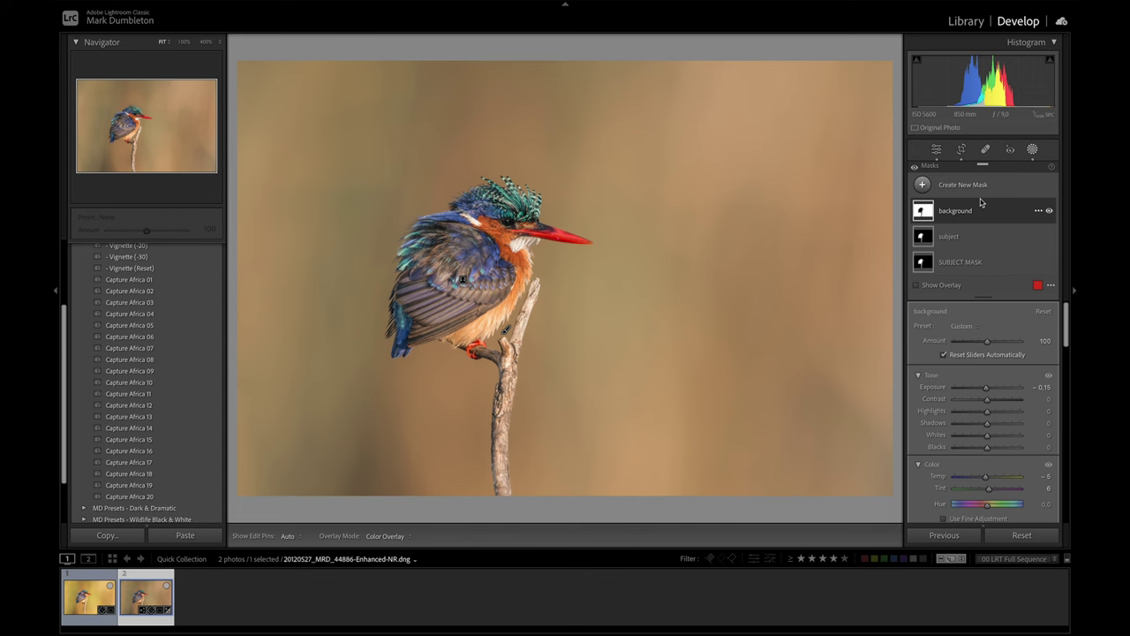
pyautogui.click(1032, 152)
pyautogui.click(1016, 487)
pyautogui.moveTo(986, 334)
pyautogui.mouseDown()
pyautogui.moveTo(936, 341)
pyautogui.moveTo(987, 333)
pyautogui.mouseUp()
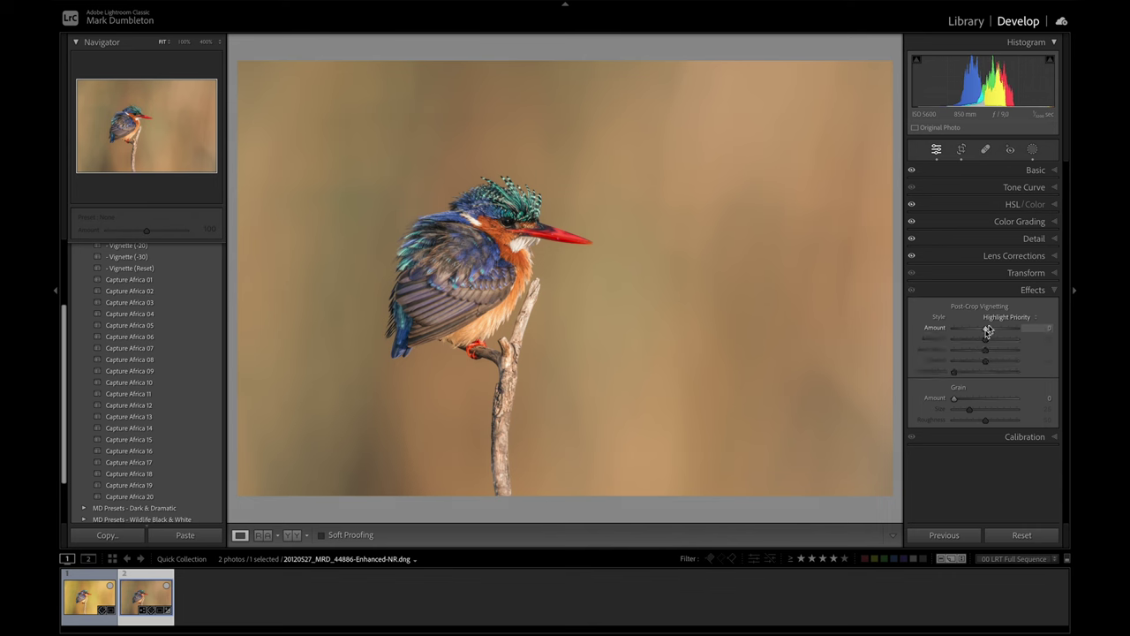
# Step: Duplicate the background mask and reset all adjustments on the copy
pyautogui.click(1032, 149)
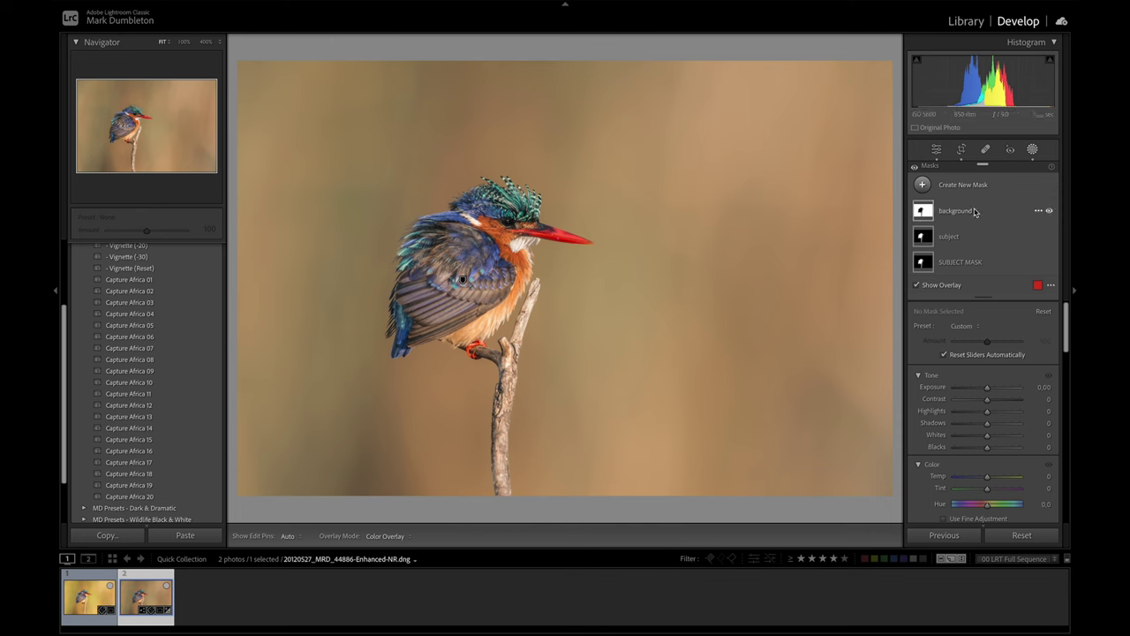
pyautogui.click(1039, 213)
pyautogui.click(1017, 290)
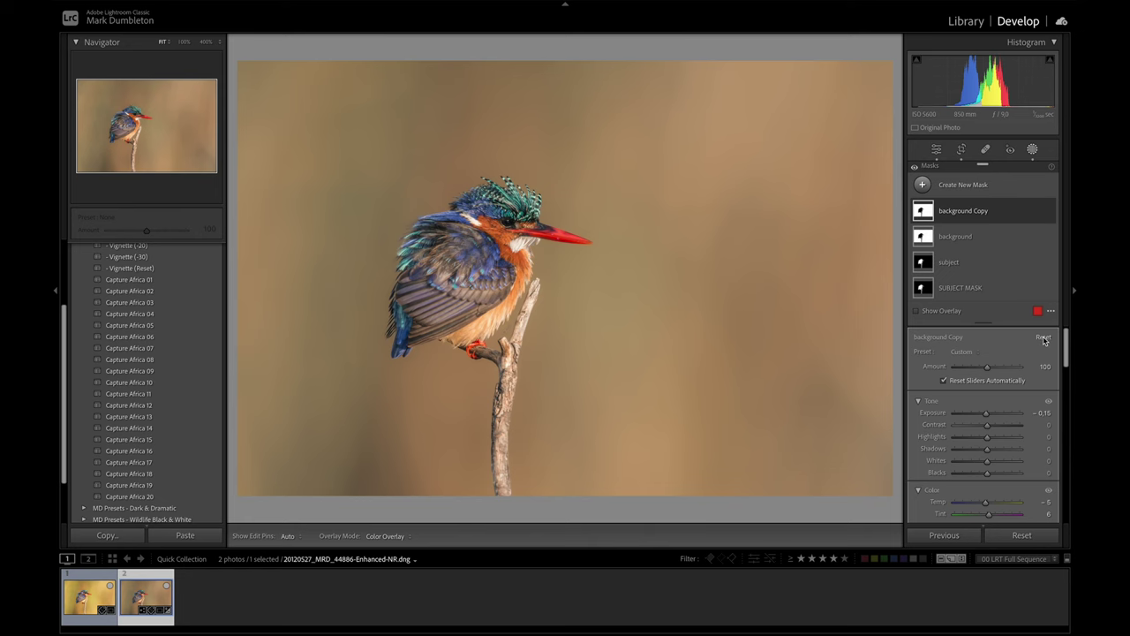
pyautogui.click(1044, 339)
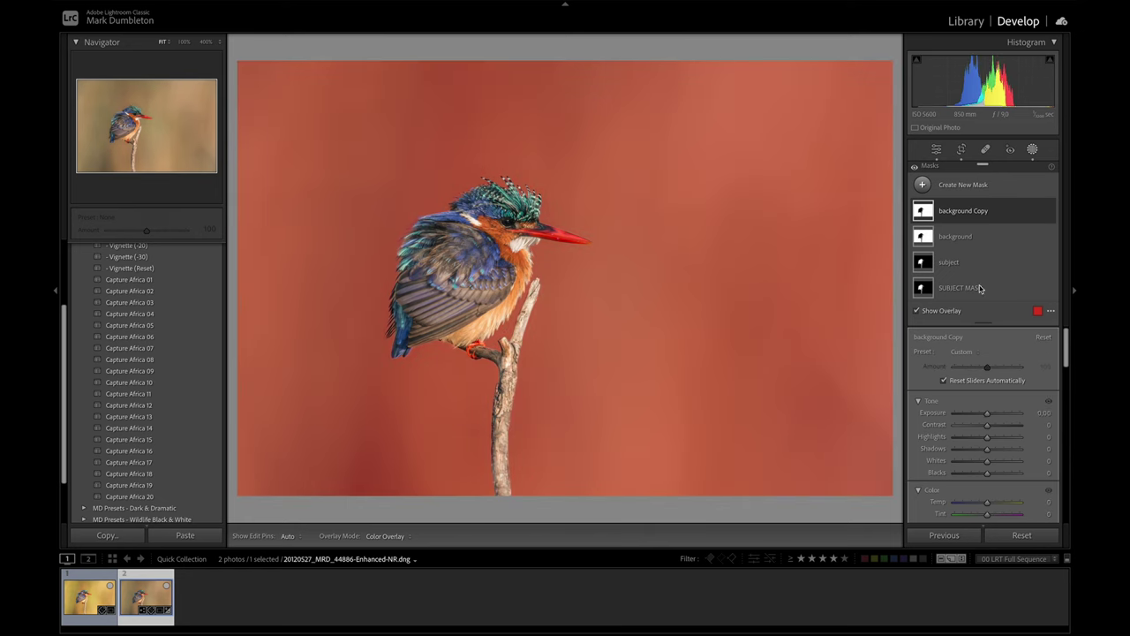
# Step: Intersect the background copy with a radial gradient around the bird, inverted so that only the outer background is masked
pyautogui.click(919, 215)
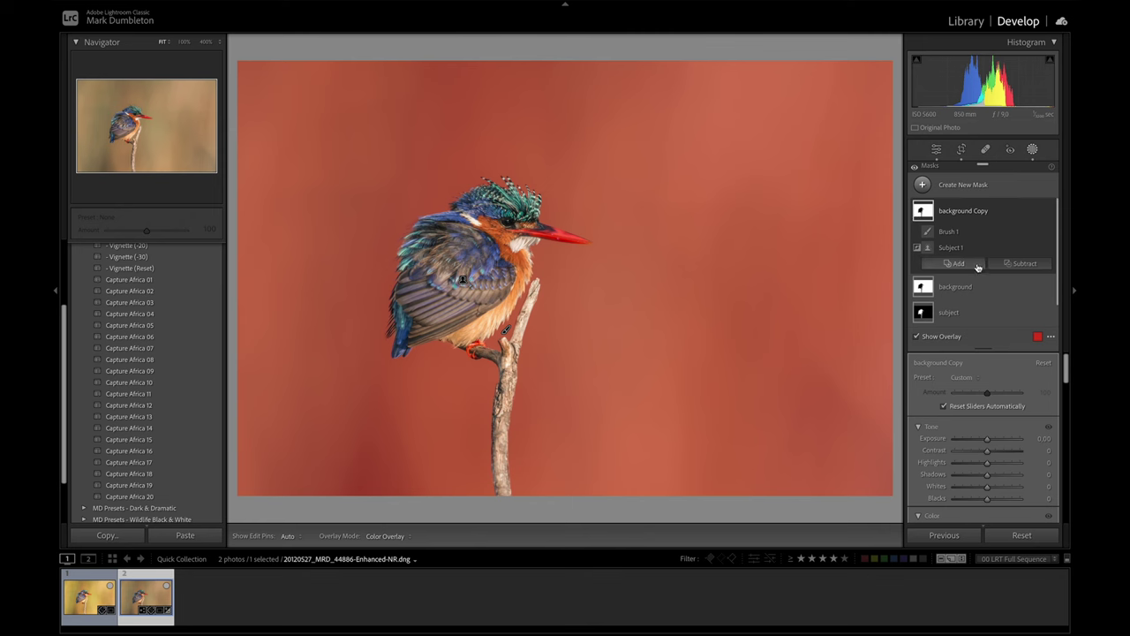
pyautogui.keyDown('alt'); pyautogui.click(993, 264); pyautogui.keyUp('alt')
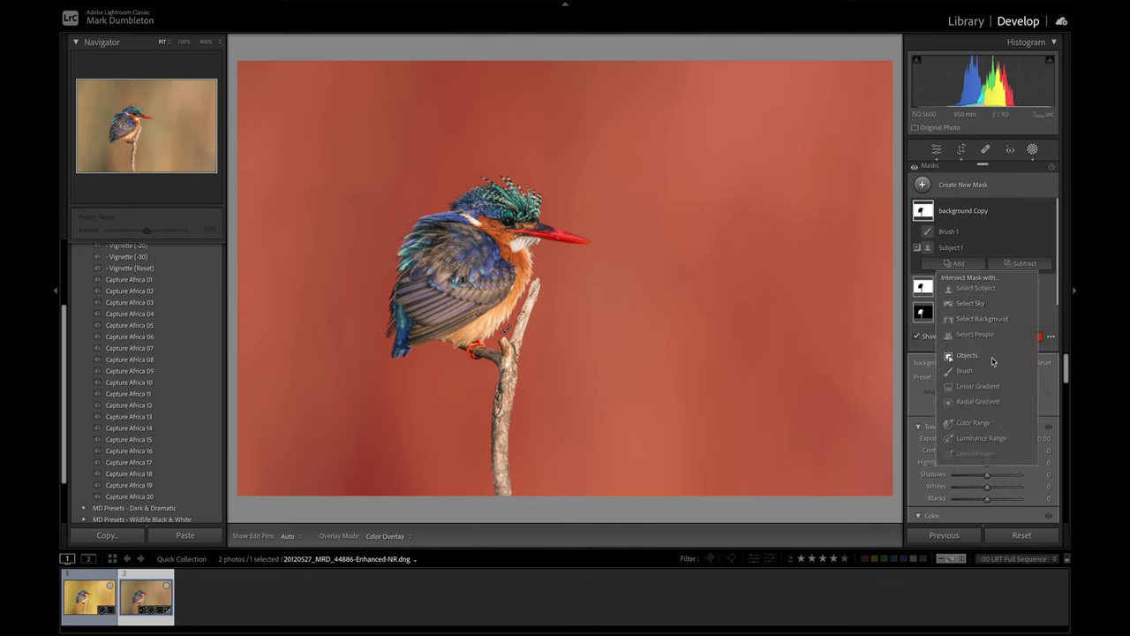
pyautogui.click(979, 403)
pyautogui.moveTo(431, 221); pyautogui.dragTo(712, 429)
pyautogui.moveTo(593, 270); pyautogui.dragTo(639, 313)
pyautogui.press("'")
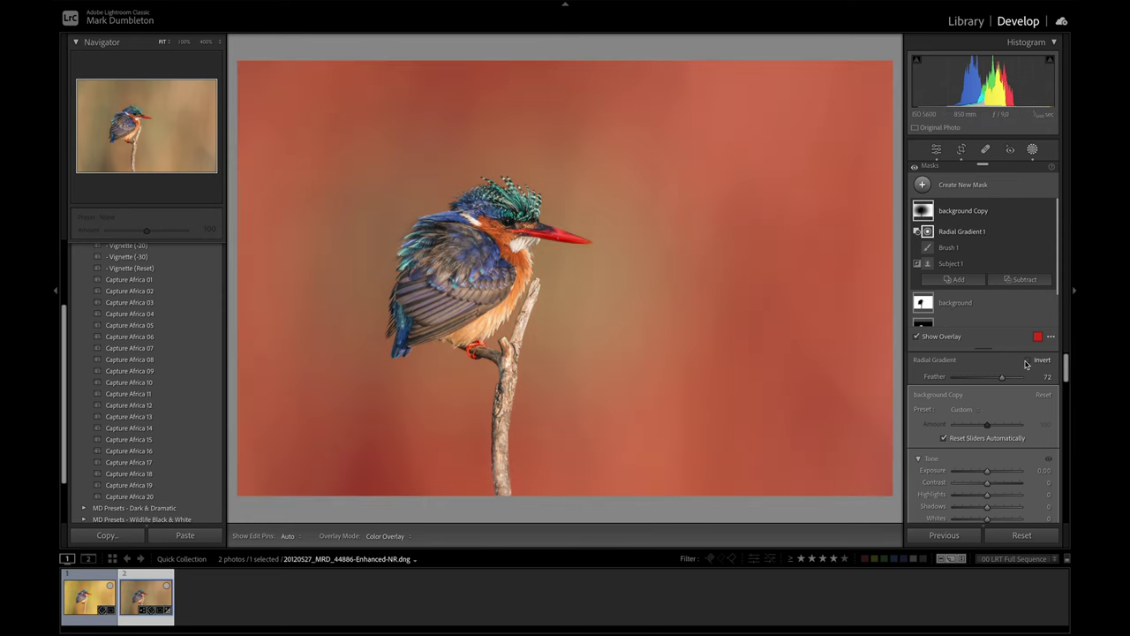
# Step: Enlarge the radial gradient, set its feather to 55 and shift it toward the empty space in front of the bird
pyautogui.moveTo(487, 328); pyautogui.dragTo(491, 363)
pyautogui.moveTo(775, 266); pyautogui.dragTo(903, 267)
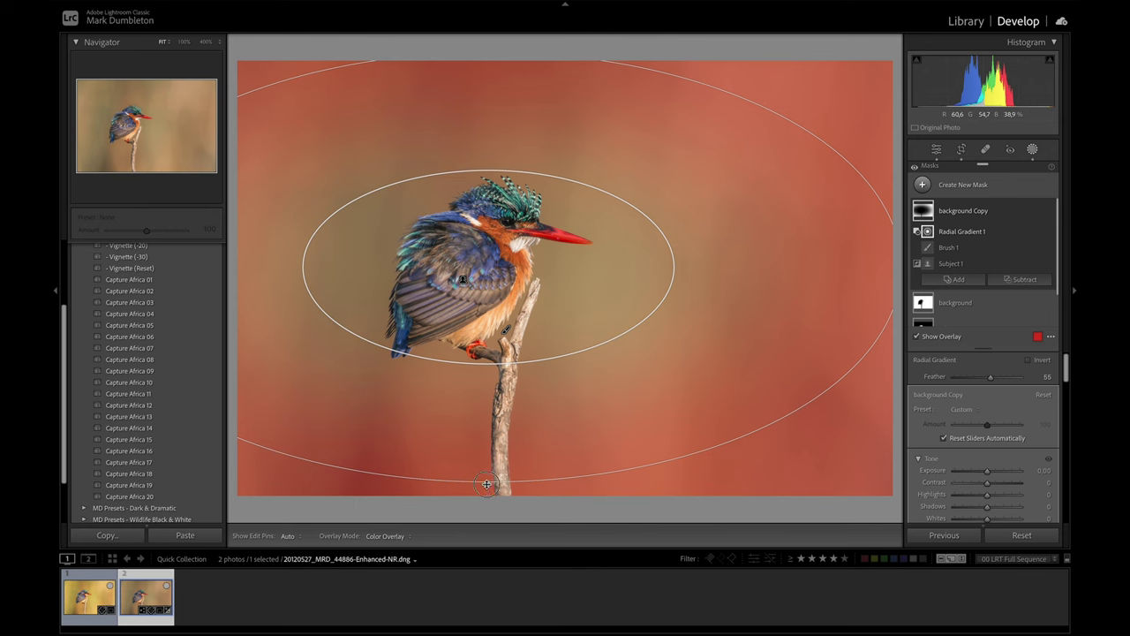
pyautogui.moveTo(610, 313); pyautogui.dragTo(716, 336)
# Step: Set the background copy's Exposure to -0.75 with the gradient centred just in front of the bird, and compare with the mask hidden and shown
pyautogui.moveTo(987, 470); pyautogui.dragTo(936, 475)
pyautogui.moveTo(483, 278); pyautogui.dragTo(523, 294)
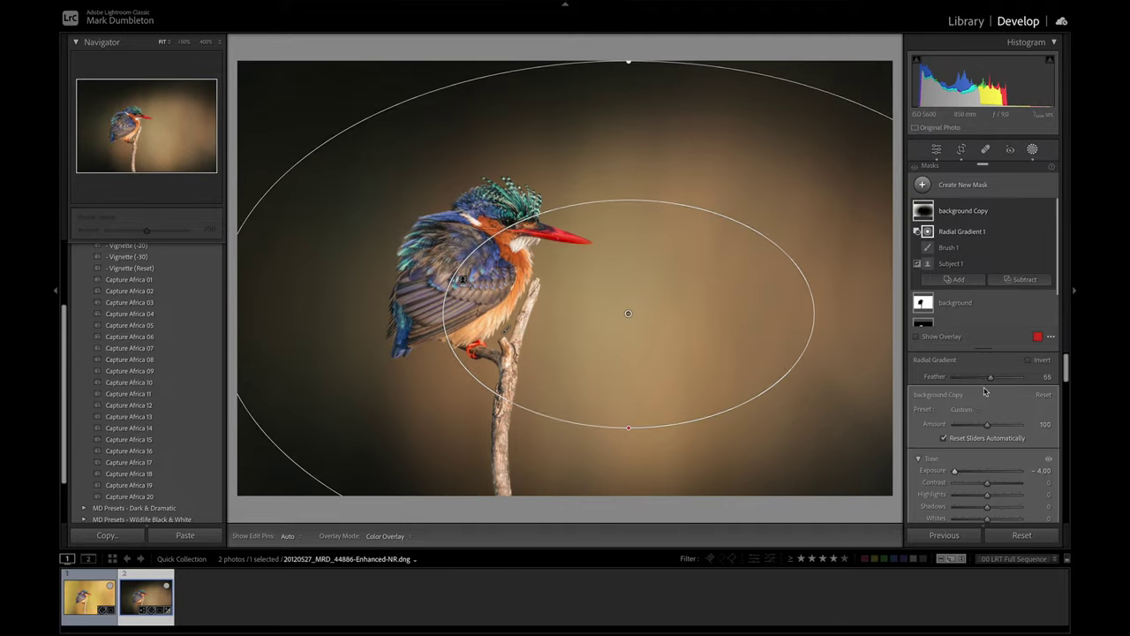
pyautogui.moveTo(954, 472); pyautogui.dragTo(982, 477)
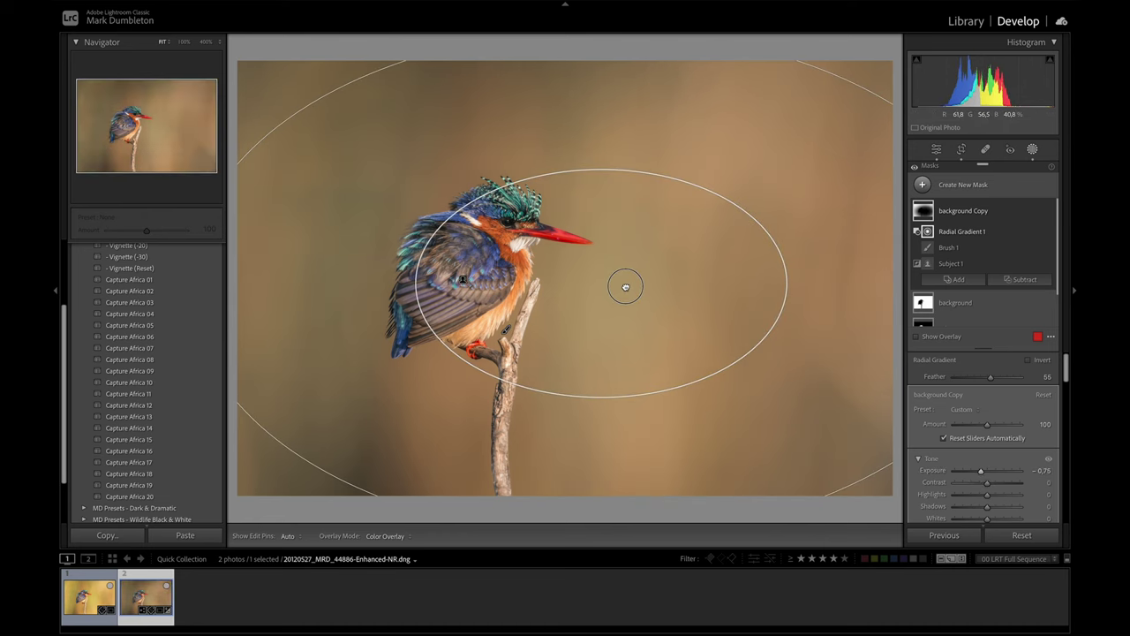
pyautogui.click(1050, 211)
pyautogui.click(1050, 211)
pyautogui.click(1049, 212)
pyautogui.click(1050, 212)
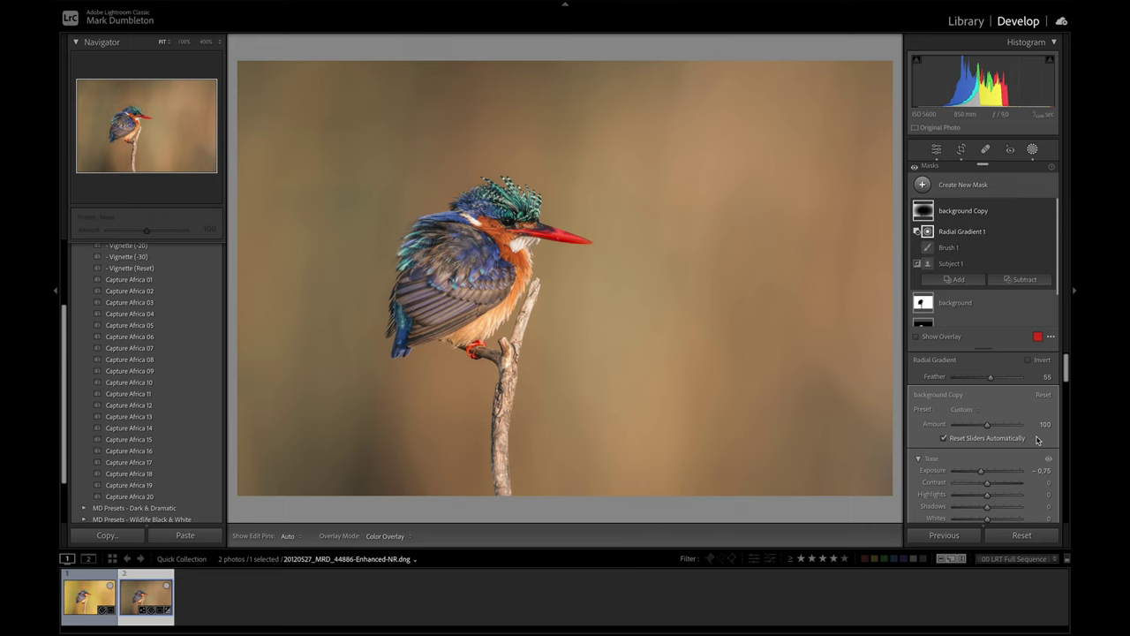
# Step: On the background copy, set Temp to -11, Blacks to 5, Contrast to -7 and Exposure to -0.91
pyautogui.scroll(-4, 1038, 440)
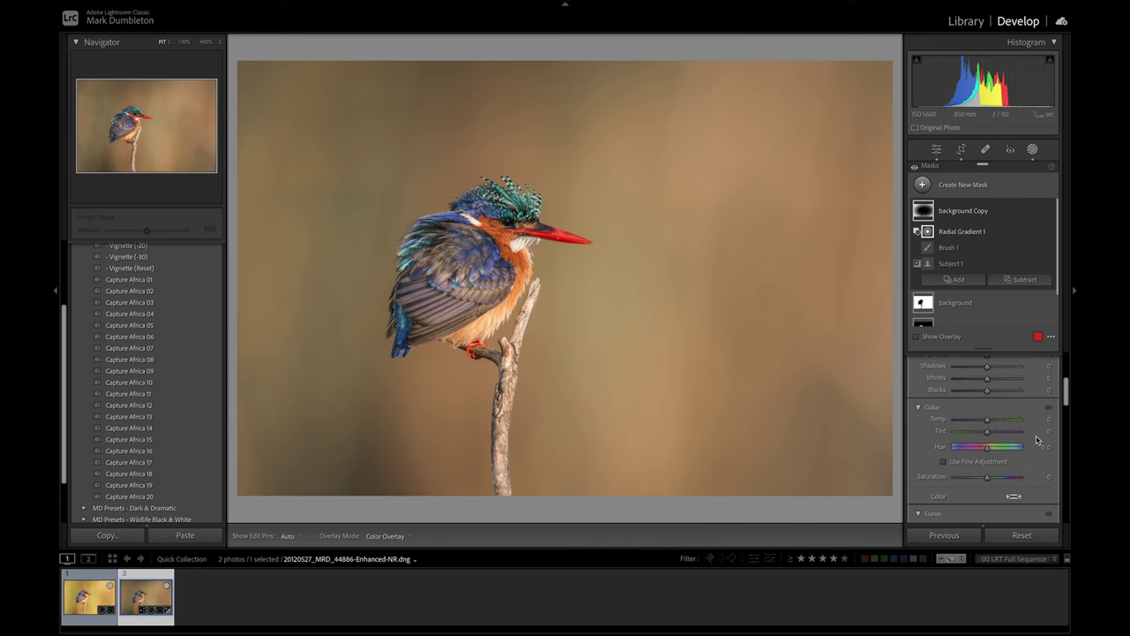
pyautogui.scroll(2, 1029, 413)
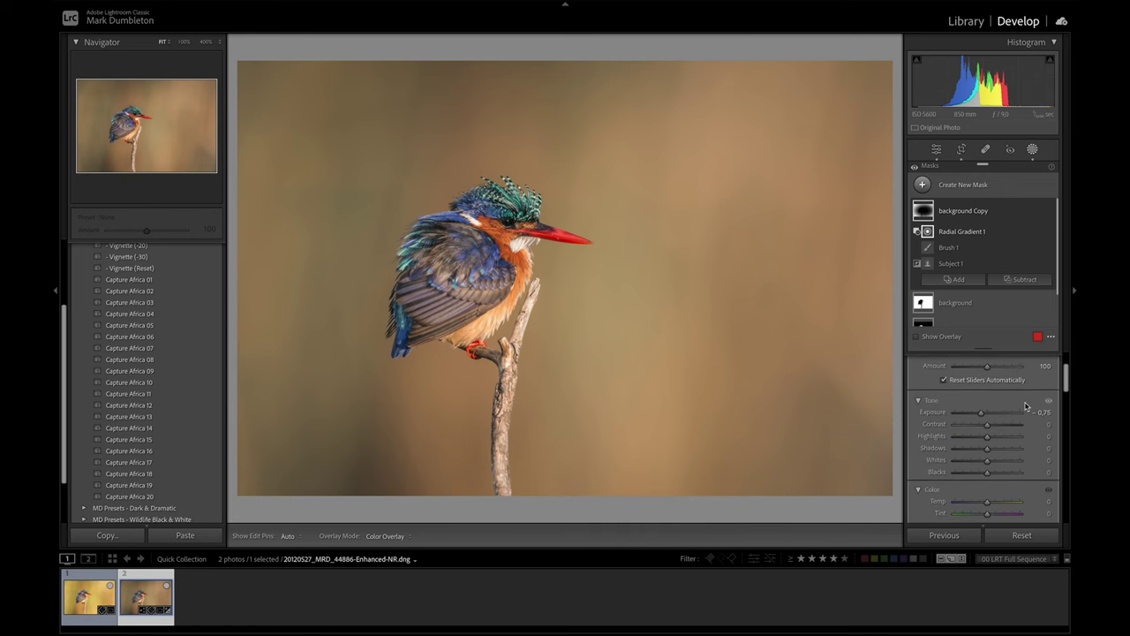
pyautogui.scroll(-1, 1025, 417)
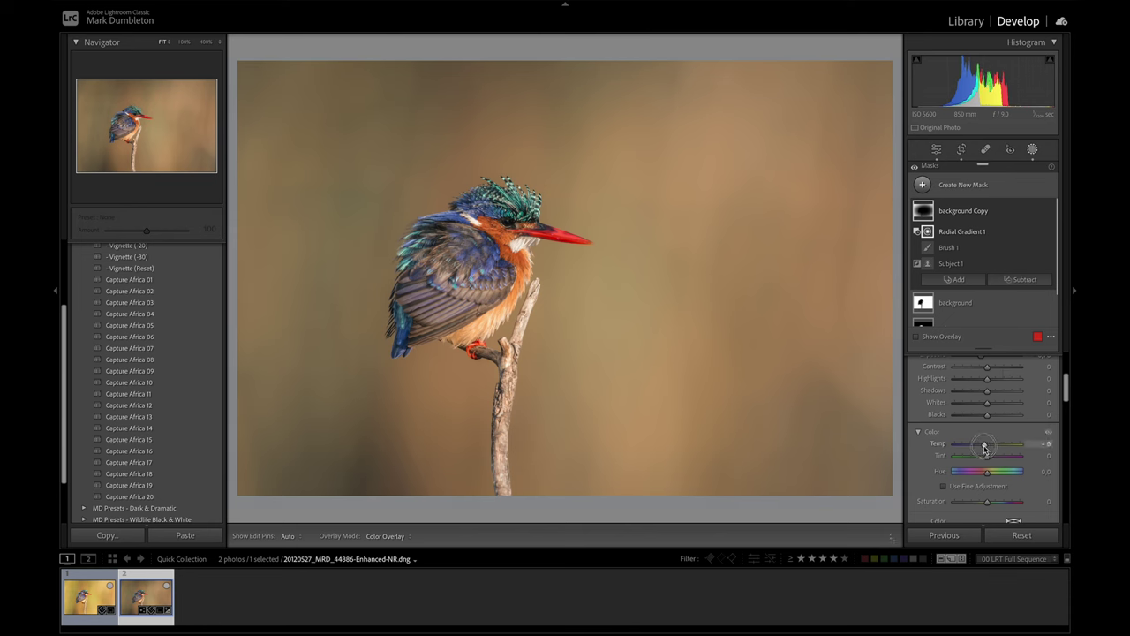
pyautogui.scroll(2, 983, 450)
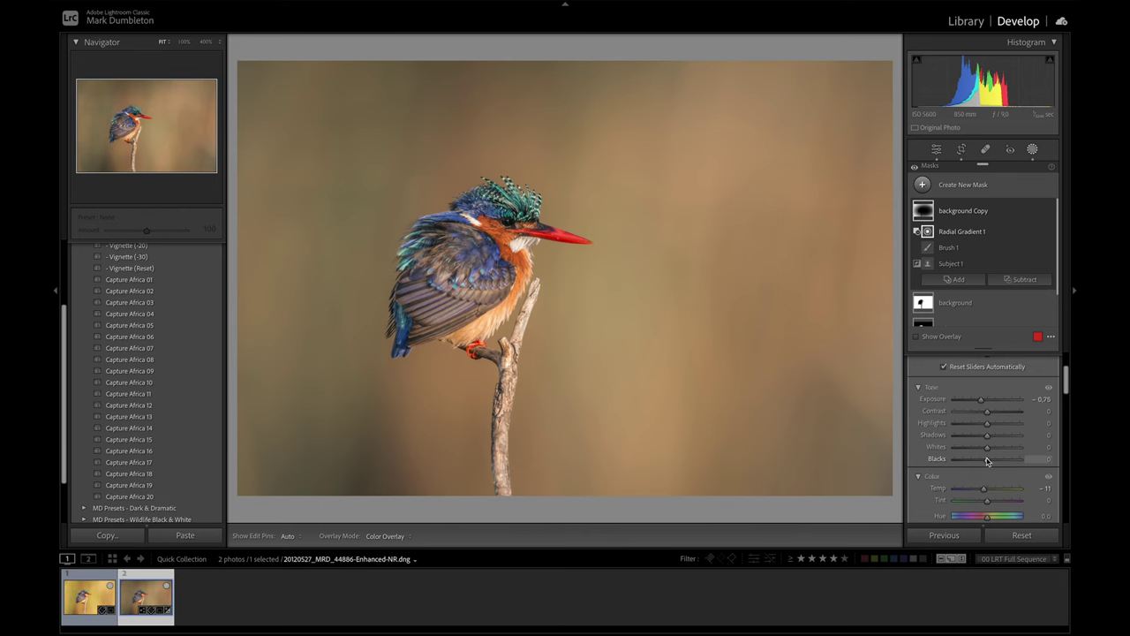
pyautogui.moveTo(988, 459)
pyautogui.mouseDown()
pyautogui.moveTo(1004, 462)
pyautogui.moveTo(990, 461)
pyautogui.mouseUp()
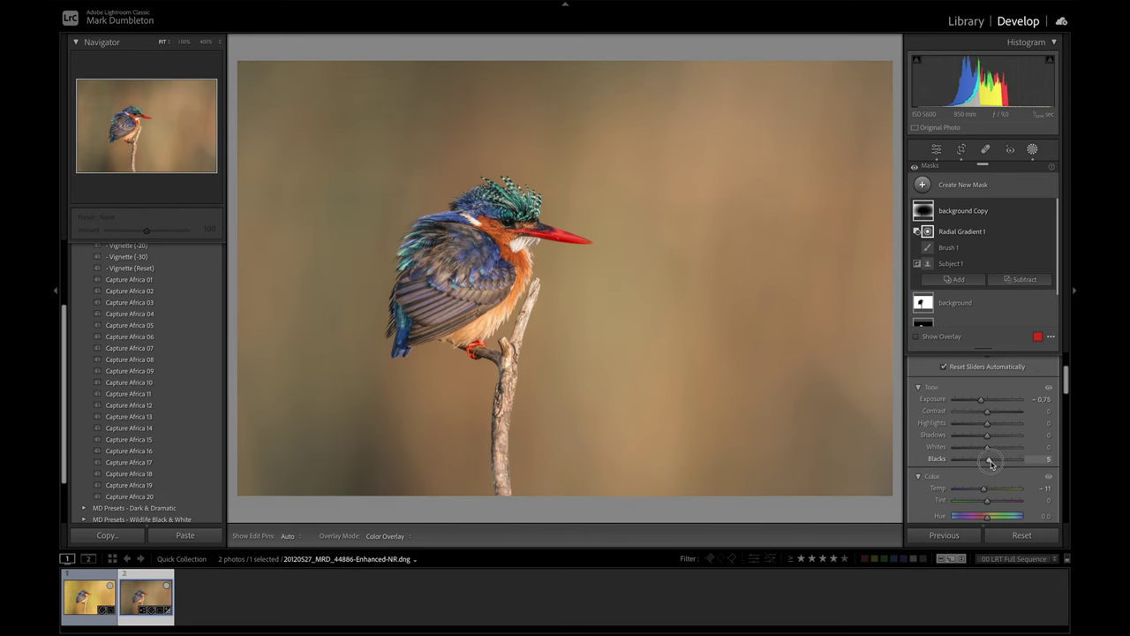
pyautogui.moveTo(988, 418); pyautogui.dragTo(981, 404)
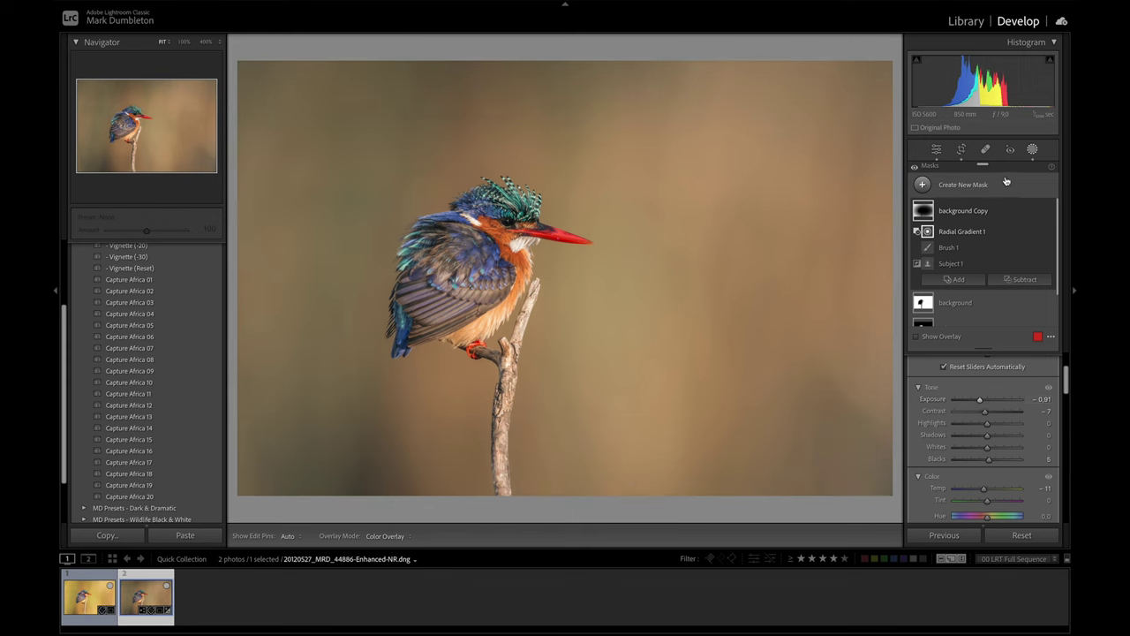
# Step: Duplicate the background mask, reset all adjustments on the new copy and show its overlay
pyautogui.moveTo(739, 56)
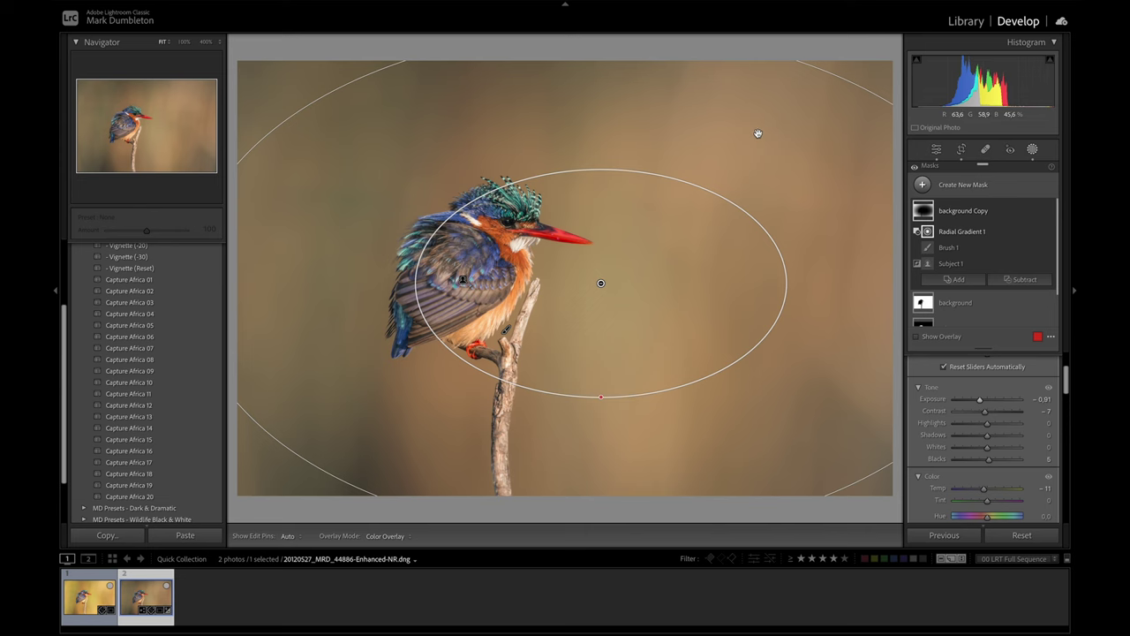
pyautogui.click(971, 210)
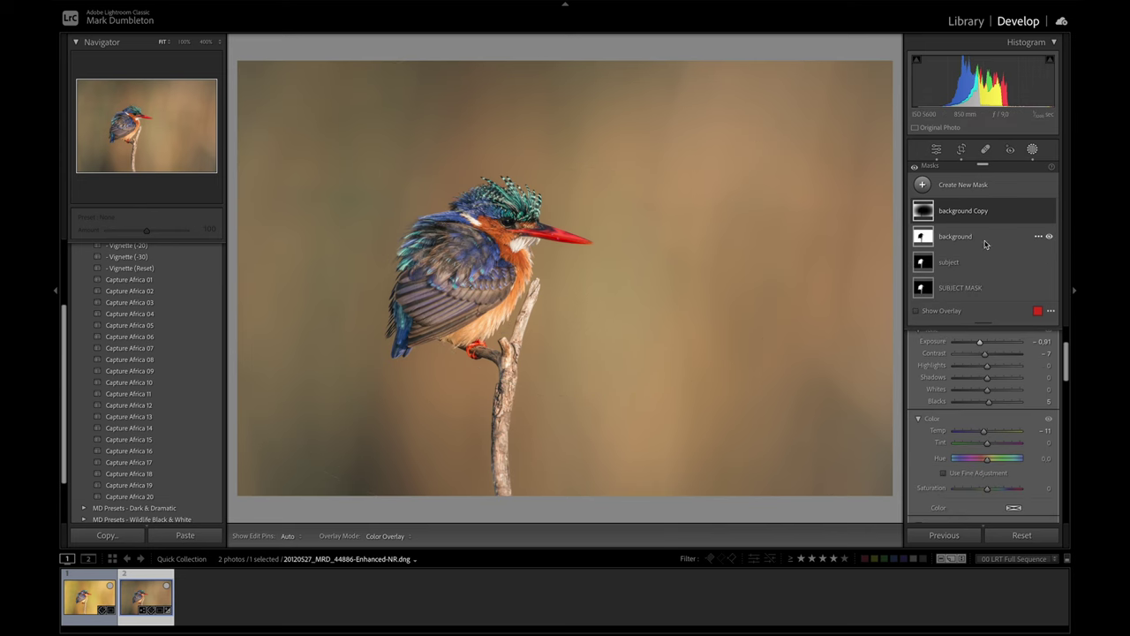
pyautogui.click(1039, 238)
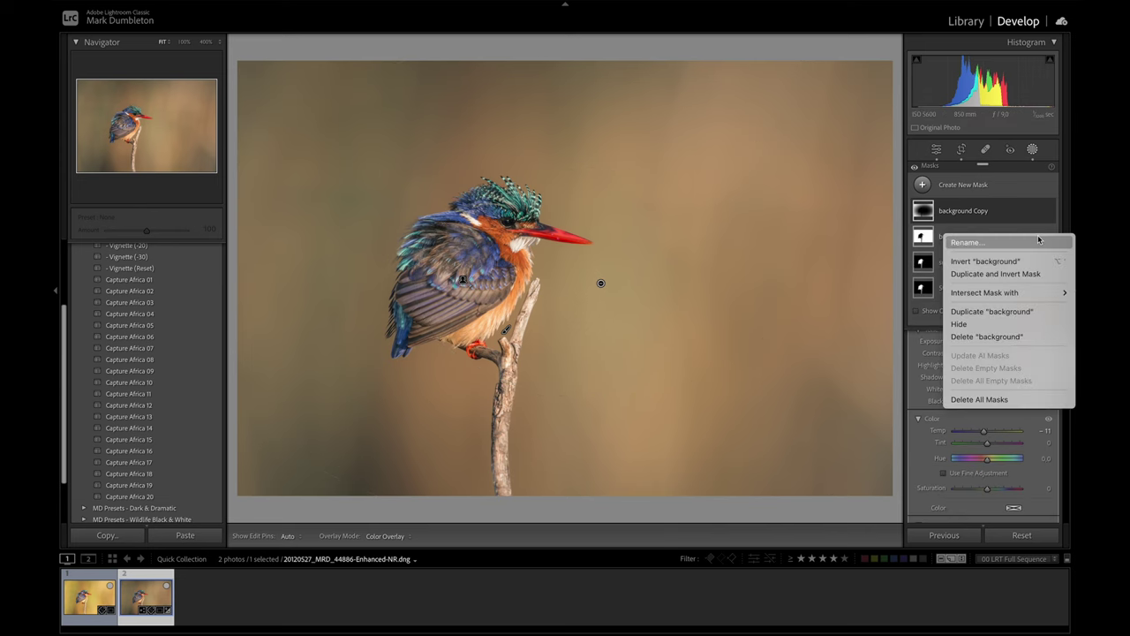
pyautogui.click(1014, 311)
pyautogui.scroll(2, 1045, 366)
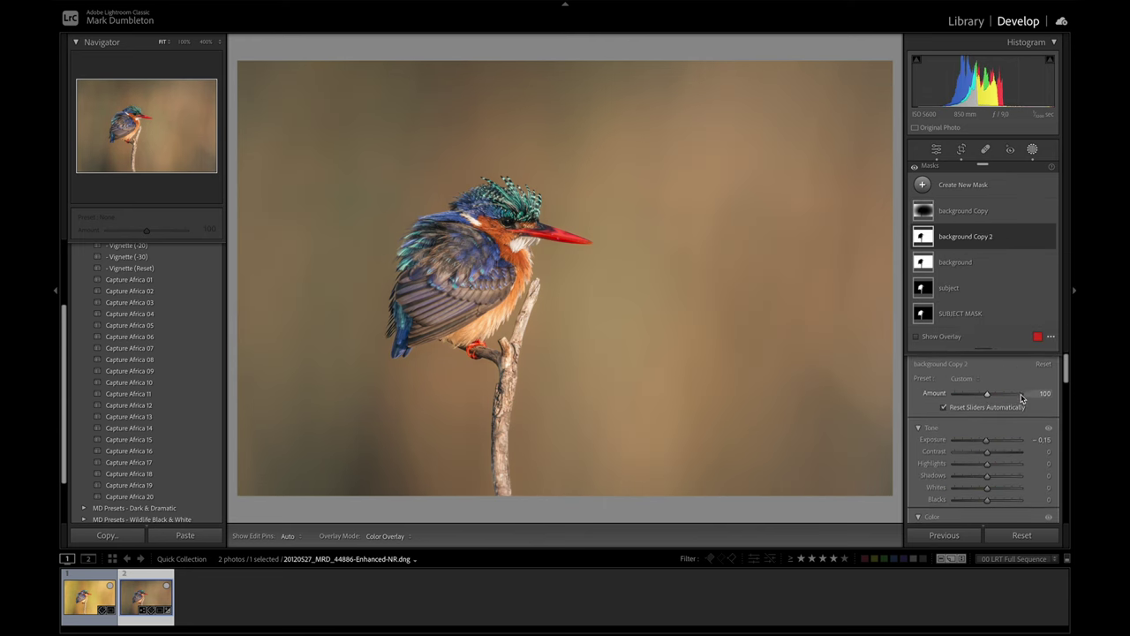
pyautogui.click(1044, 363)
pyautogui.press('o')
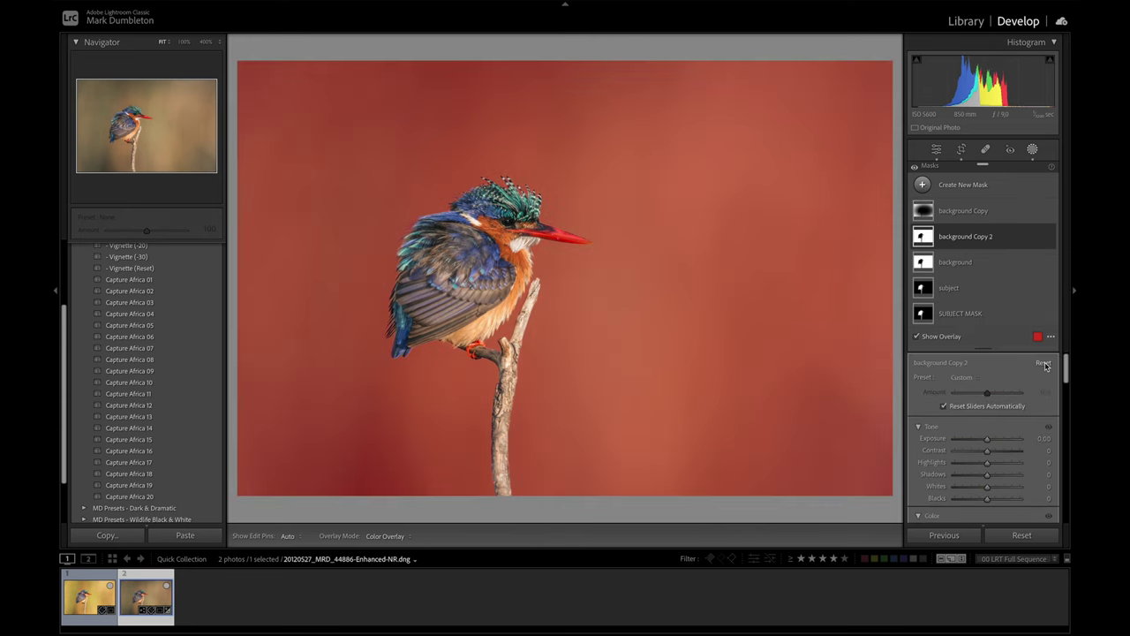
# Step: Intersect the second background copy with a linear gradient falling from the photo's upper edge to about beak level, and lower its Exposure
pyautogui.click(987, 240)
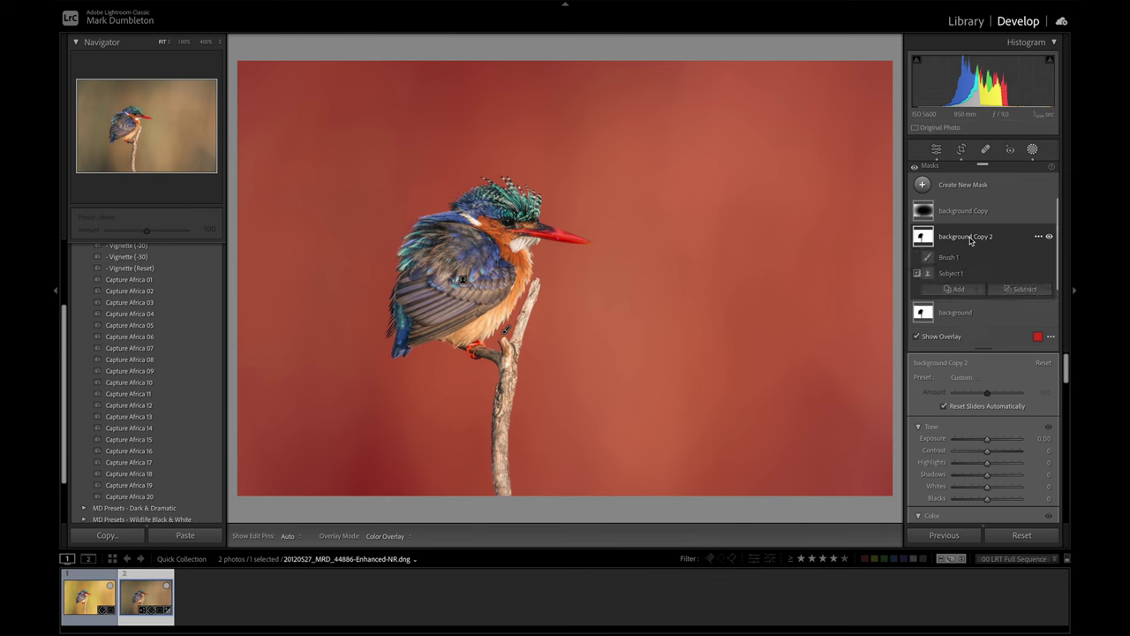
pyautogui.keyDown('alt'); pyautogui.click(958, 289); pyautogui.keyUp('alt')
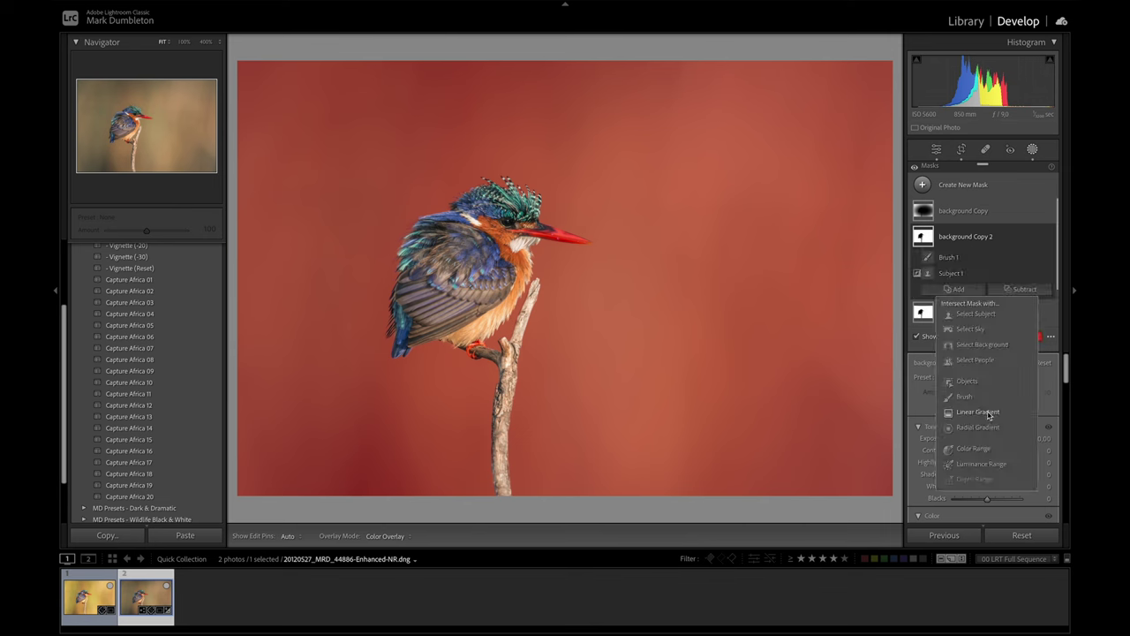
pyautogui.click(990, 415)
pyautogui.moveTo(616, 63); pyautogui.dragTo(620, 239)
pyautogui.moveTo(620, 139); pyautogui.dragTo(618, 114)
pyautogui.moveTo(987, 454); pyautogui.dragTo(983, 456)
pyautogui.moveTo(618, 213); pyautogui.dragTo(631, 254)
pyautogui.click(991, 239)
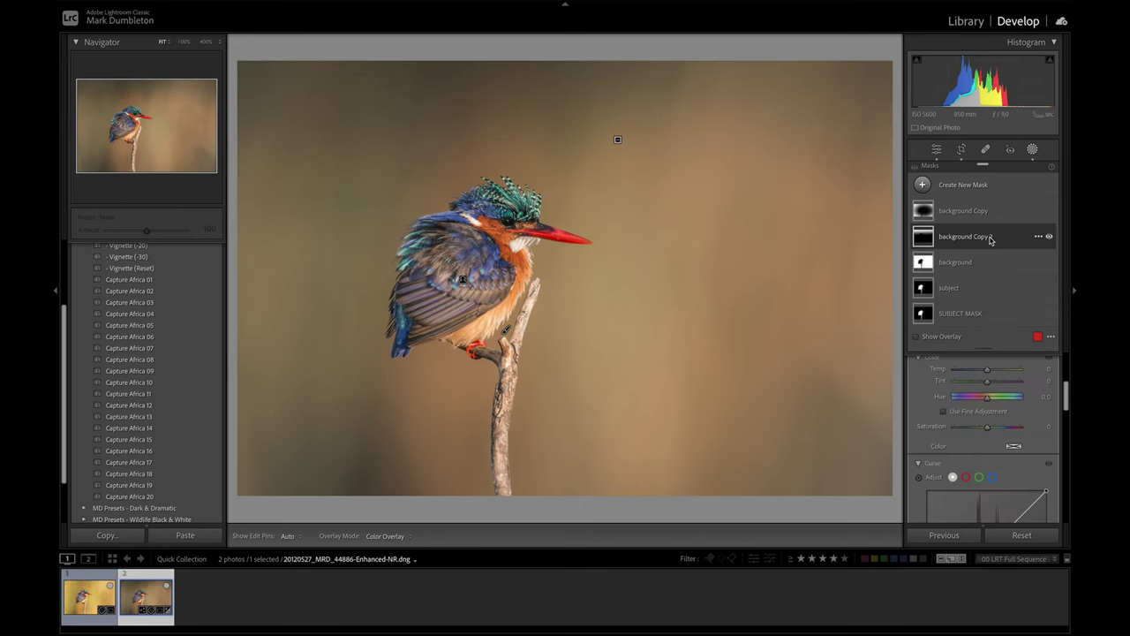
# Step: Duplicate the original background mask once more, clear the third copy's adjustments and show its overlay
pyautogui.click(970, 266)
pyautogui.click(1040, 262)
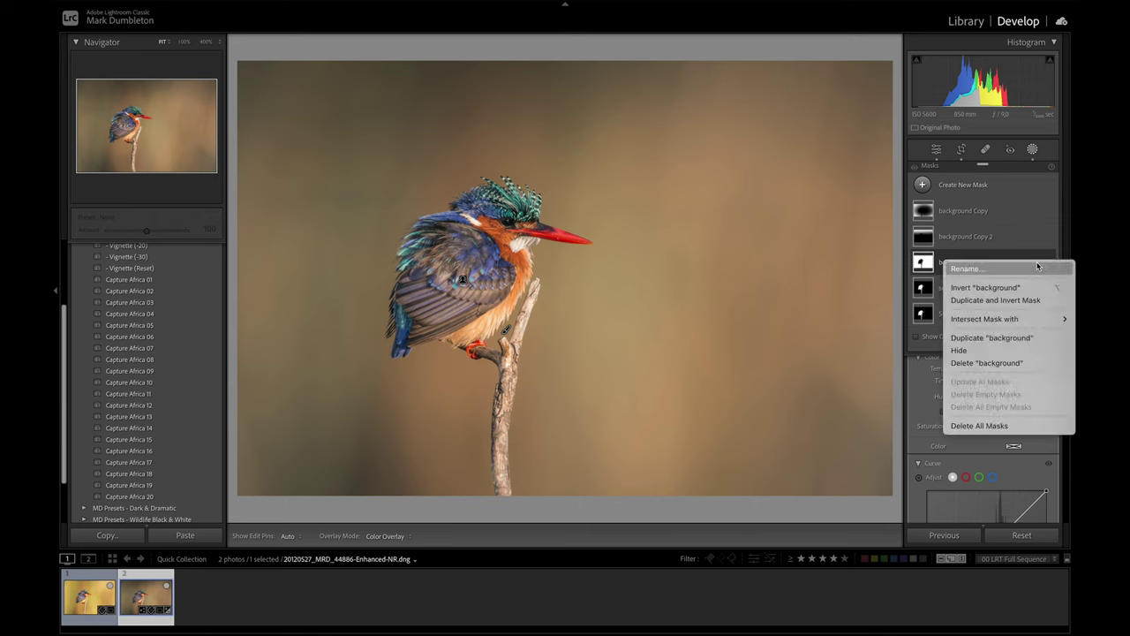
pyautogui.click(1013, 338)
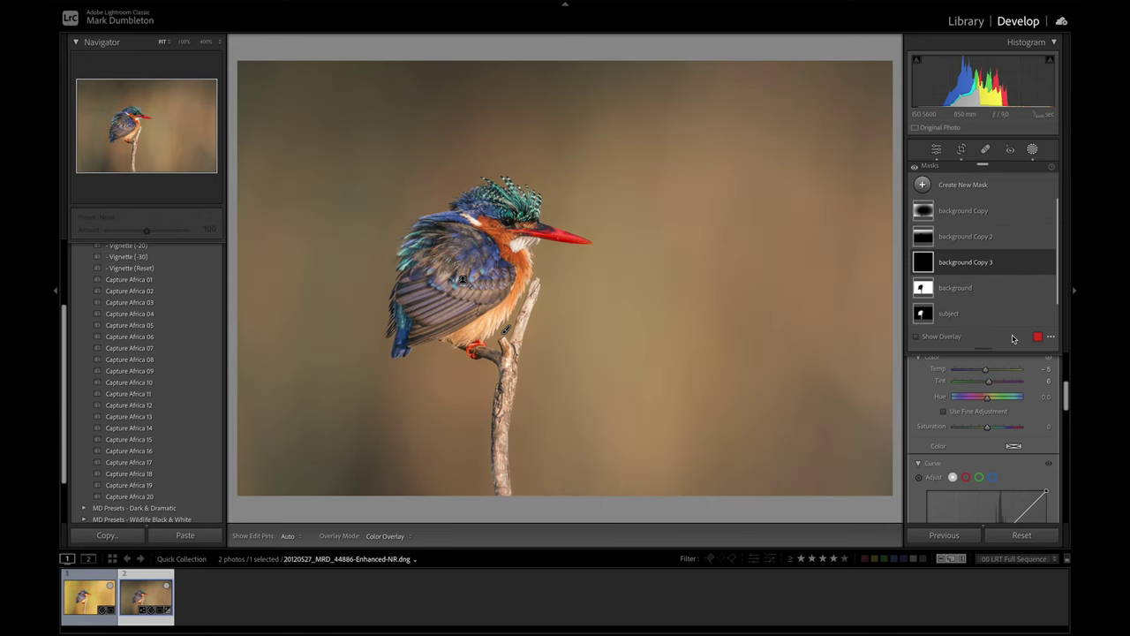
pyautogui.scroll(3, 1015, 388)
pyautogui.scroll(2, 1037, 386)
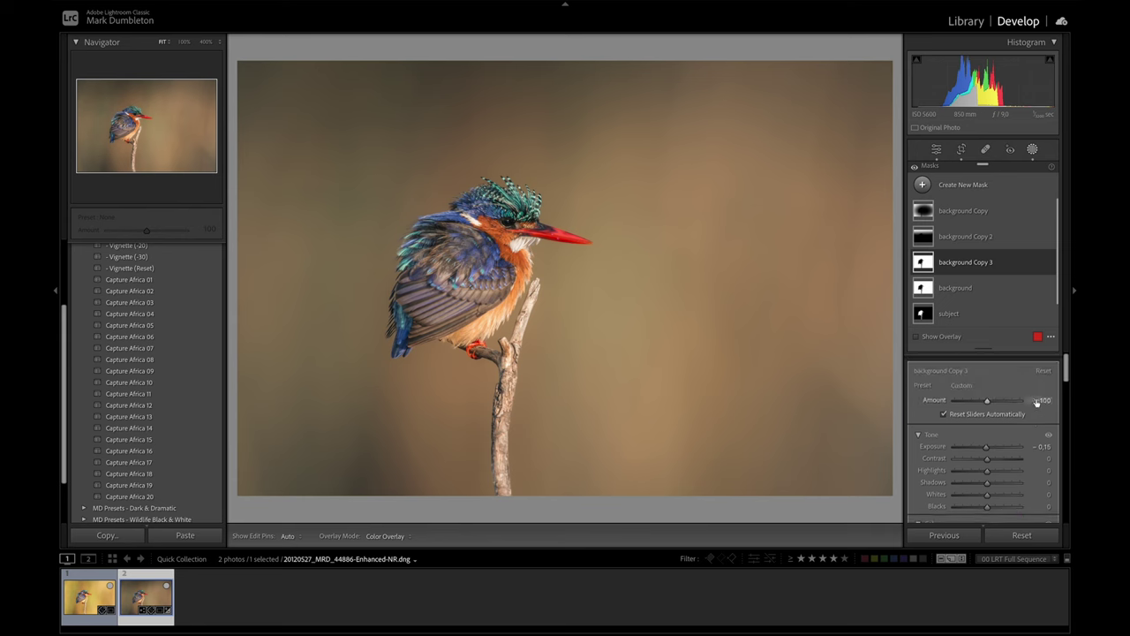
pyautogui.click(1044, 363)
pyautogui.press('o')
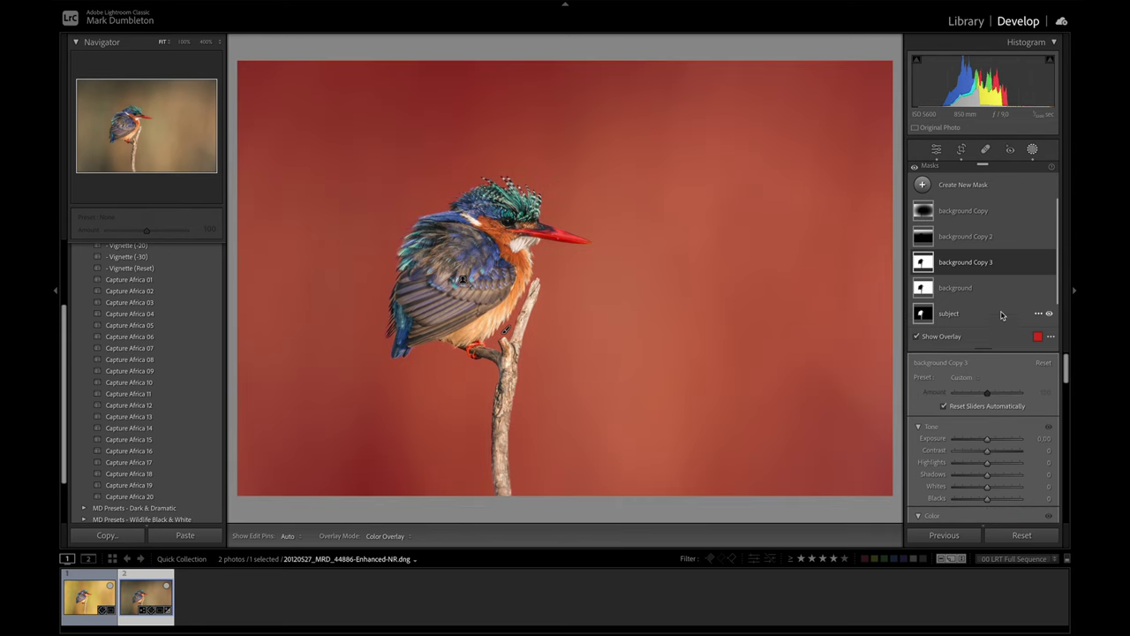
# Step: Intersect the third background copy with a linear gradient rising from the photo's lower edge to mid-bird height, and lower its Exposure slightly
pyautogui.click(926, 264)
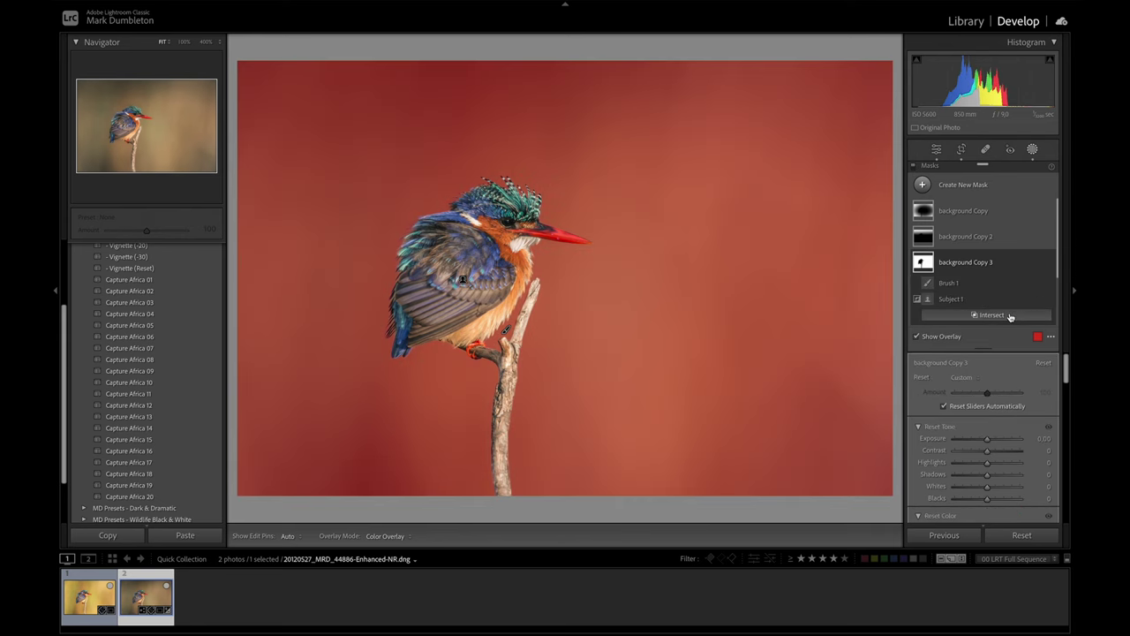
pyautogui.keyDown('alt'); pyautogui.click(1010, 316); pyautogui.keyUp('alt')
pyautogui.click(988, 439)
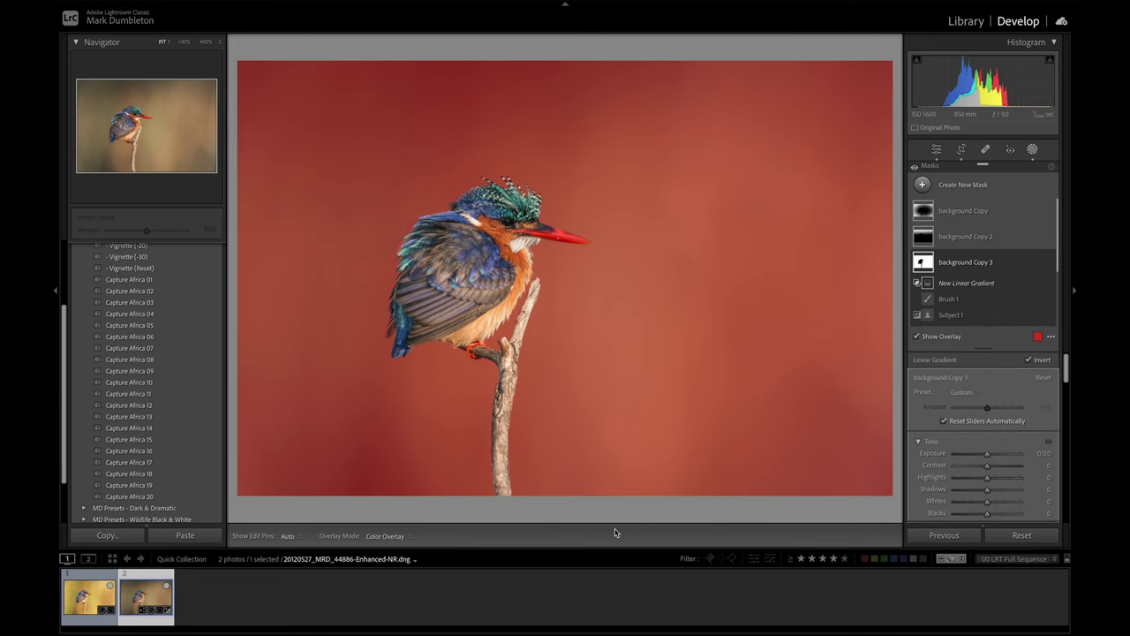
pyautogui.moveTo(563, 506); pyautogui.dragTo(568, 303)
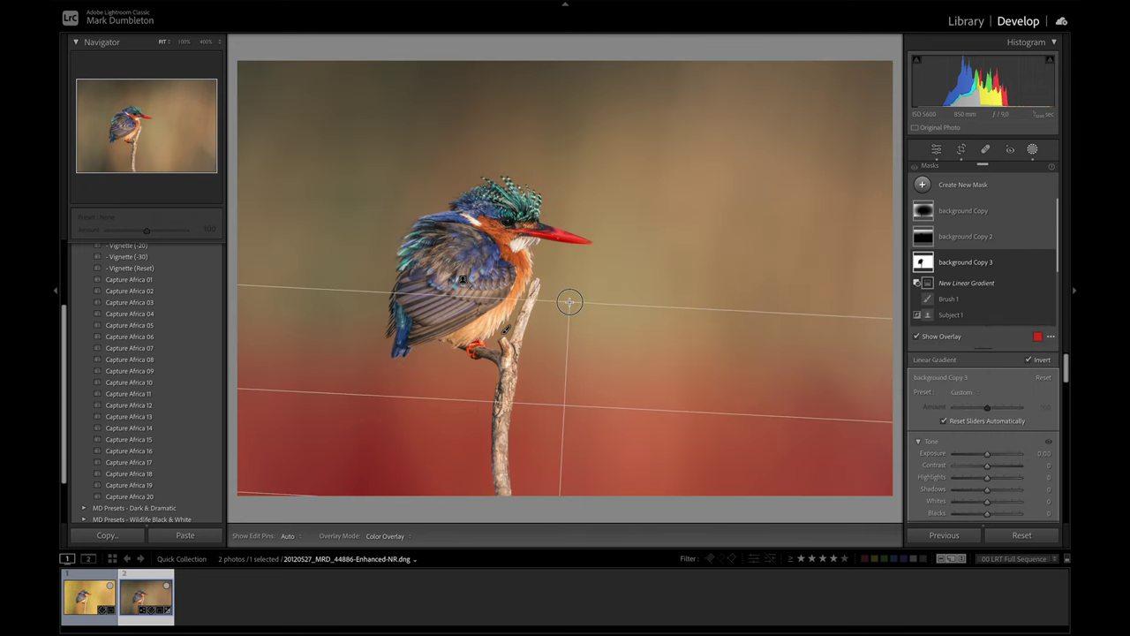
pyautogui.moveTo(986, 456); pyautogui.dragTo(985, 454)
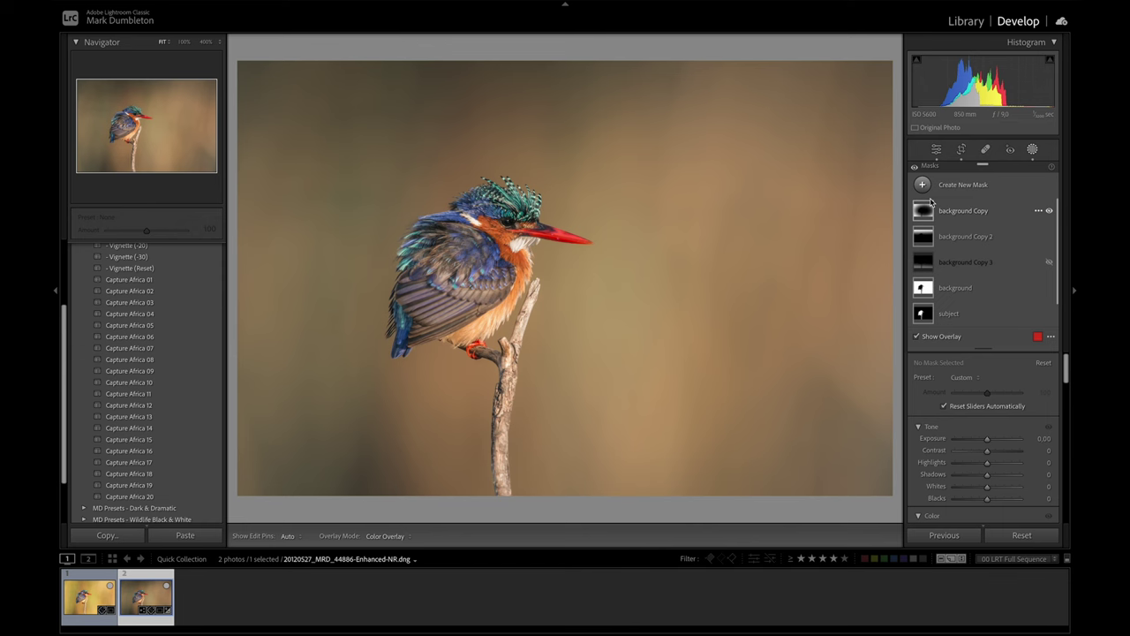
# Step: Create a large radial gradient mask with feather 55, centred outside the photo beyond its upper right edge, using a 25% view
pyautogui.click(923, 185)
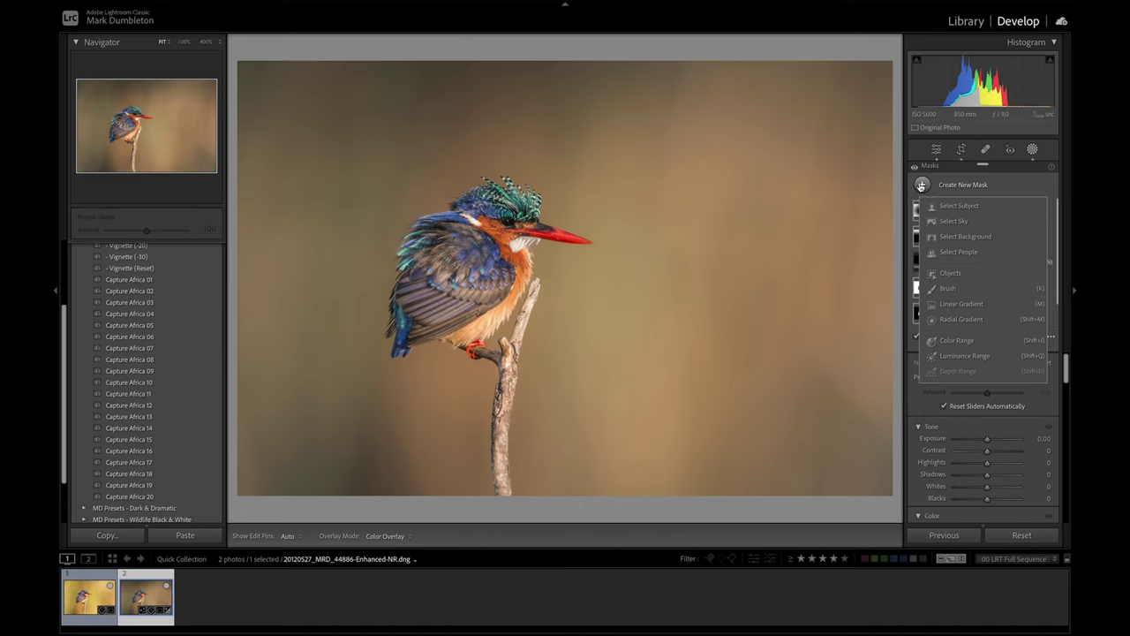
pyautogui.click(958, 319)
pyautogui.click(219, 41)
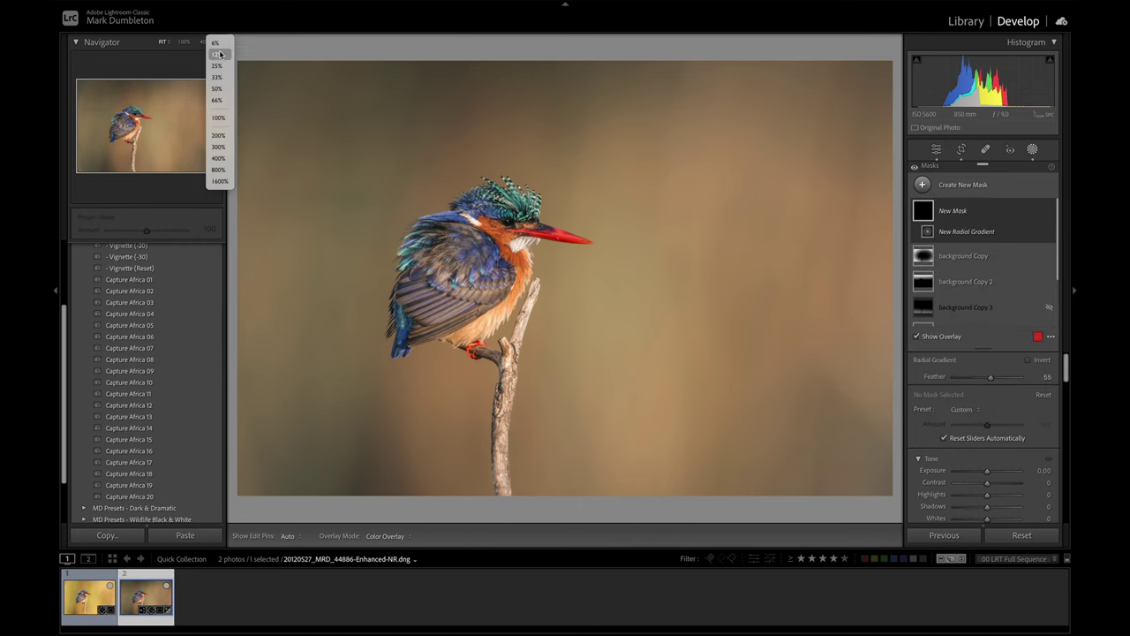
pyautogui.click(716, 222)
pyautogui.moveTo(866, 151); pyautogui.dragTo(523, 311)
pyautogui.moveTo(763, 268); pyautogui.dragTo(812, 280)
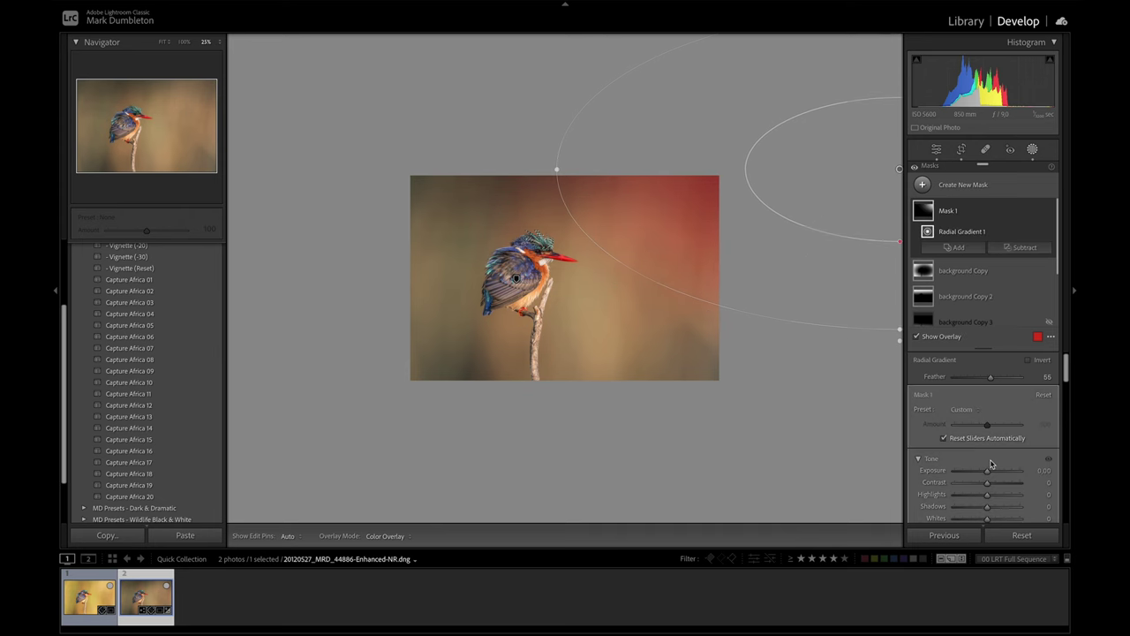
pyautogui.moveTo(755, 220); pyautogui.dragTo(770, 267)
# Step: Give the new radial mask a warm glow with Blacks 28, Temp 32 and Saturation 33
pyautogui.scroll(-2, 1051, 455)
pyautogui.scroll(-1, 1051, 456)
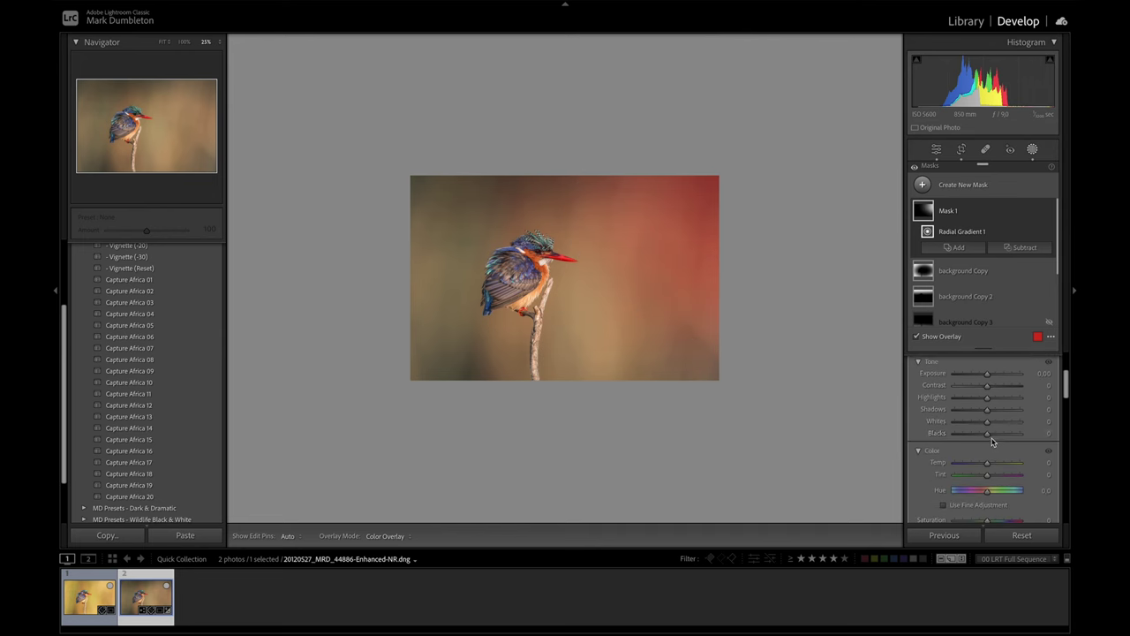
pyautogui.press('o')
pyautogui.moveTo(987, 433); pyautogui.dragTo(1000, 466)
pyautogui.scroll(-5, 999, 467)
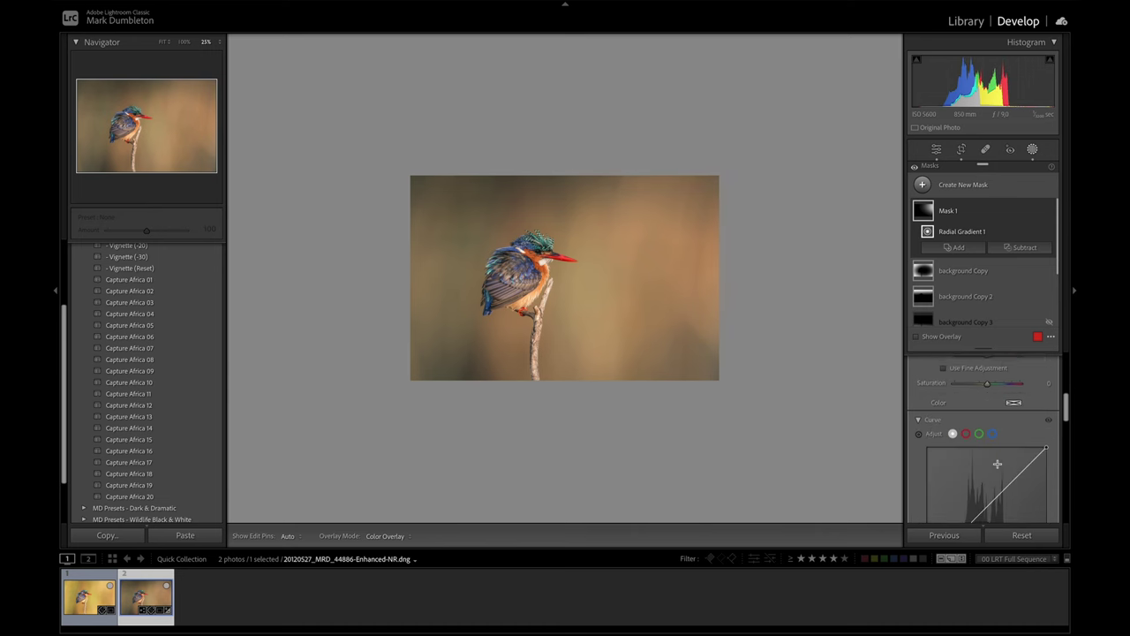
pyautogui.scroll(-1, 999, 466)
pyautogui.moveTo(987, 498); pyautogui.dragTo(976, 502)
pyautogui.scroll(5, 977, 503)
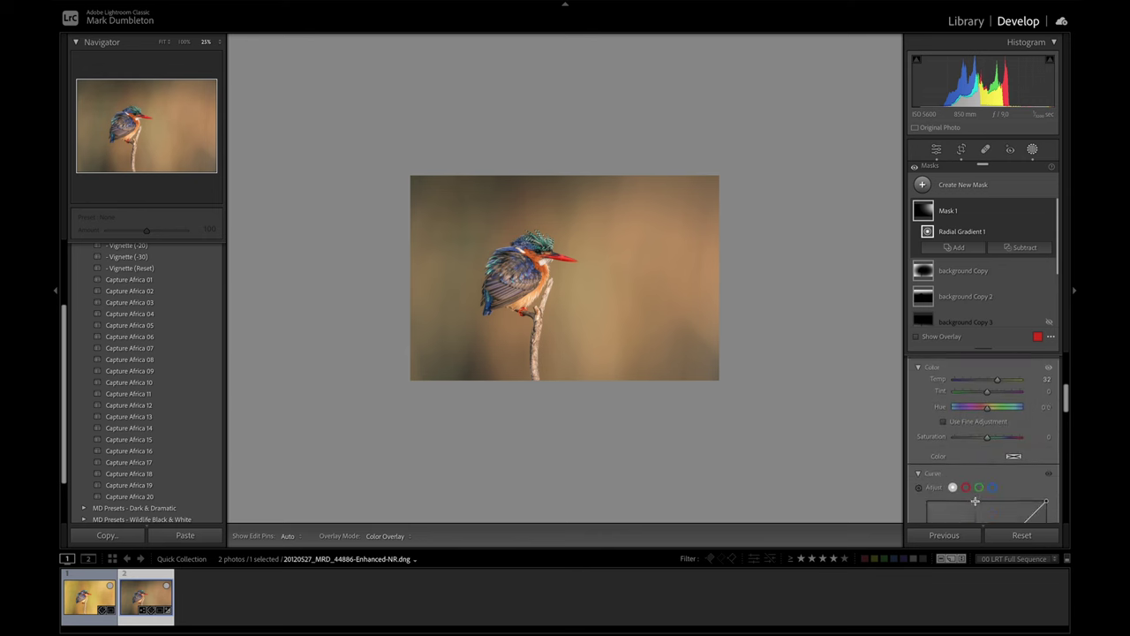
pyautogui.moveTo(986, 466); pyautogui.dragTo(1000, 470)
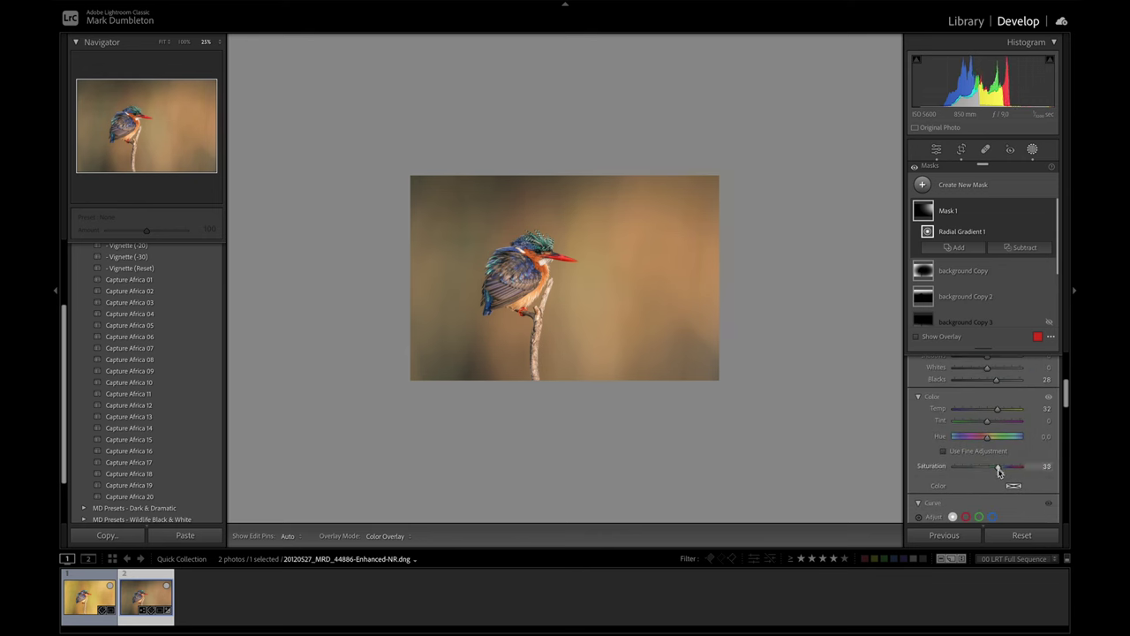
# Step: Tint the radial mask with a faint orange colour and set its Contrast to -47
pyautogui.click(1014, 486)
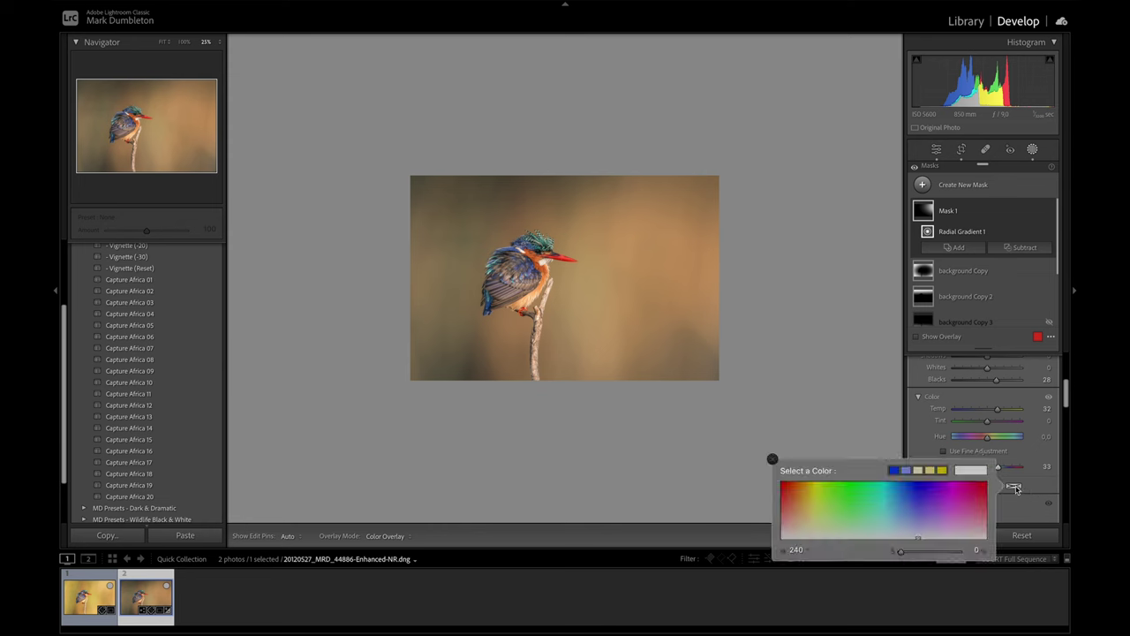
pyautogui.moveTo(822, 517); pyautogui.dragTo(798, 523)
pyautogui.moveTo(913, 555); pyautogui.dragTo(905, 555)
pyautogui.click(772, 460)
pyautogui.scroll(3, 997, 434)
pyautogui.moveTo(987, 412); pyautogui.dragTo(974, 418)
pyautogui.moveTo(861, 223)
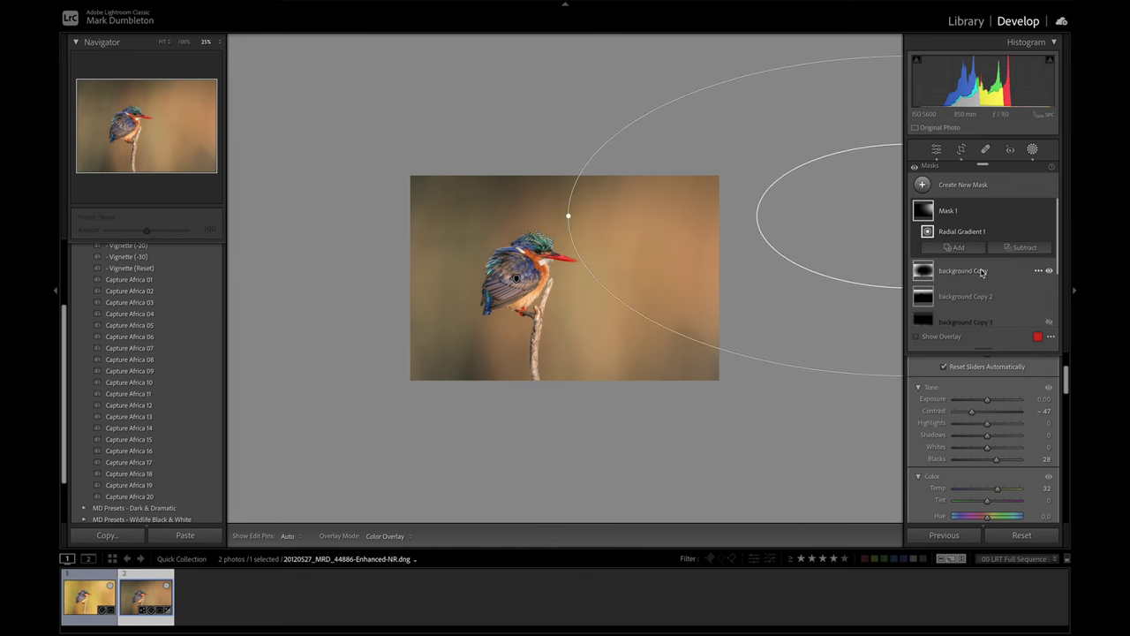
# Step: Set background Copy 2's Exposure to -0.83, adjust its linear gradient slightly across the sky area above the bird, and leave masking
pyautogui.click(923, 297)
pyautogui.click(966, 259)
pyautogui.moveTo(983, 367); pyautogui.dragTo(979, 368)
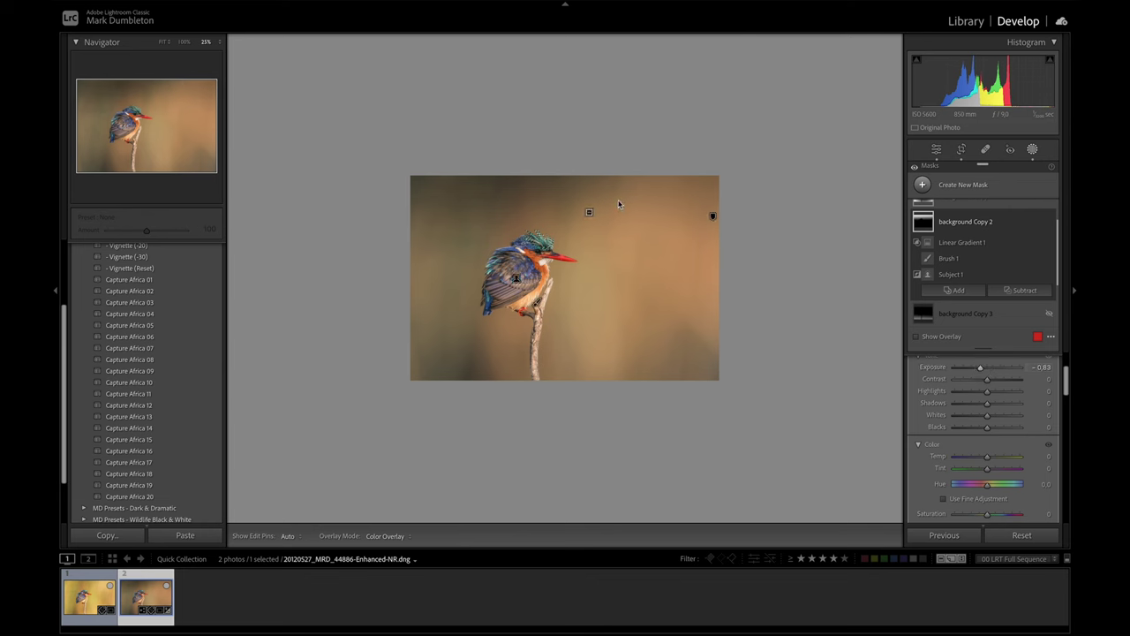
pyautogui.click(589, 212)
pyautogui.moveTo(684, 209); pyautogui.dragTo(685, 215)
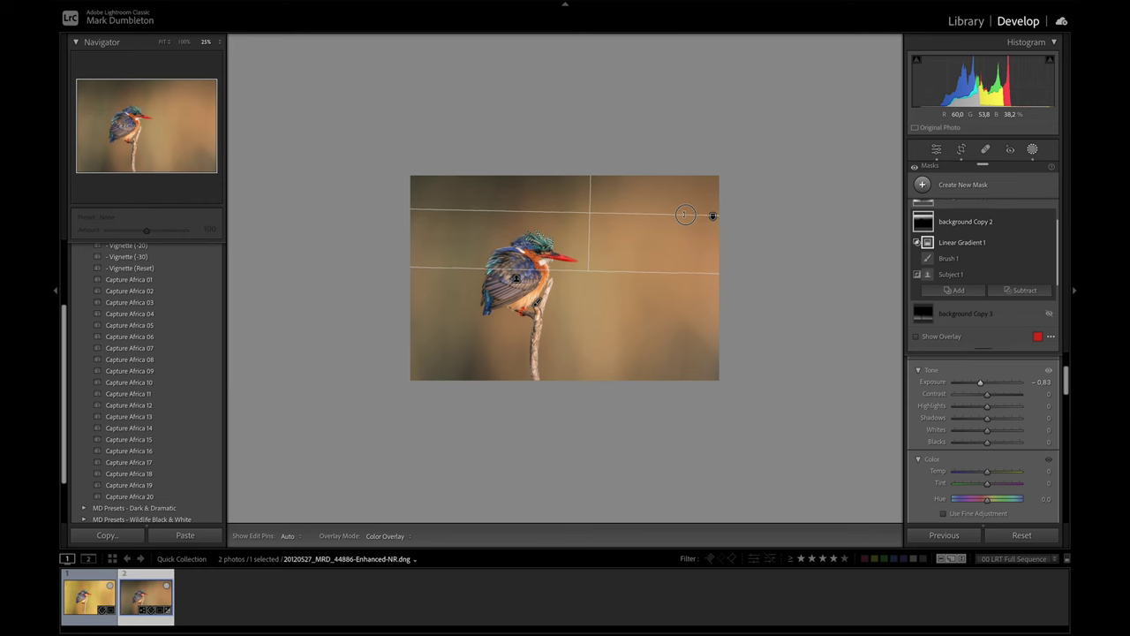
pyautogui.hotkey('shift', 'w')
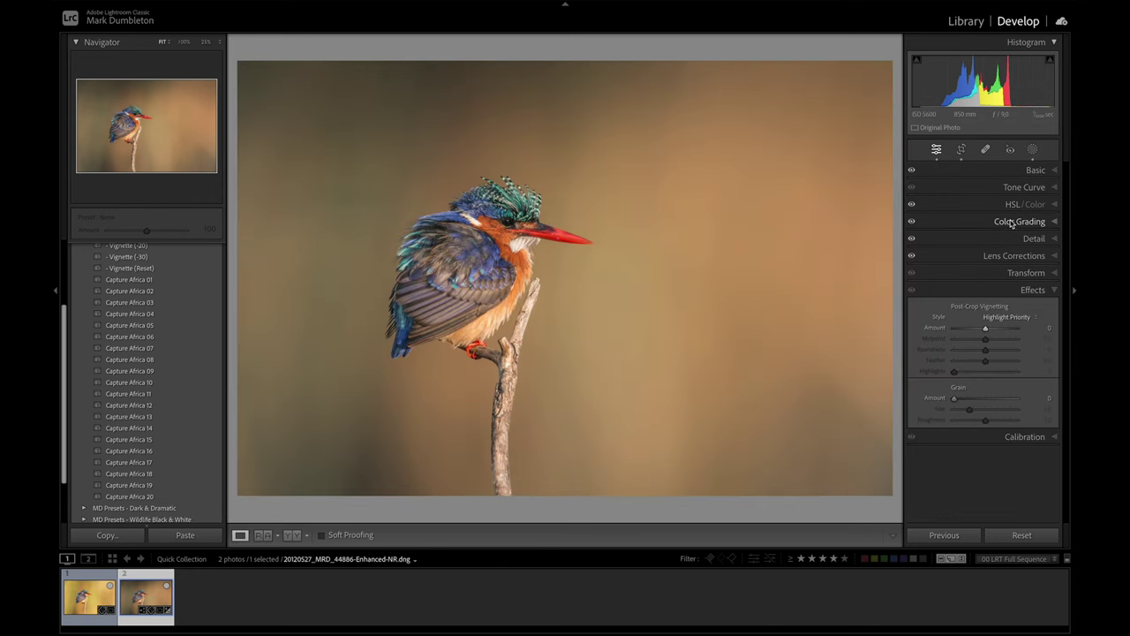
# Step: Set the Color Grading shadows' luminance to -52, and the photo's global Exposure to -0.70 and Whites to +3
pyautogui.click(1012, 222)
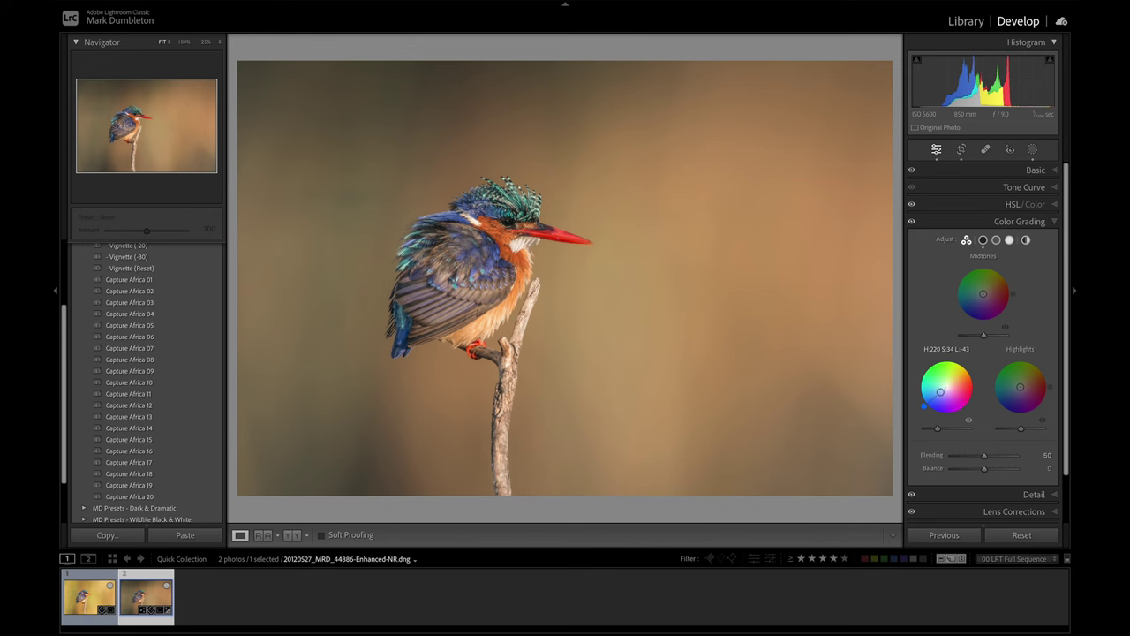
pyautogui.moveTo(938, 429); pyautogui.dragTo(935, 430)
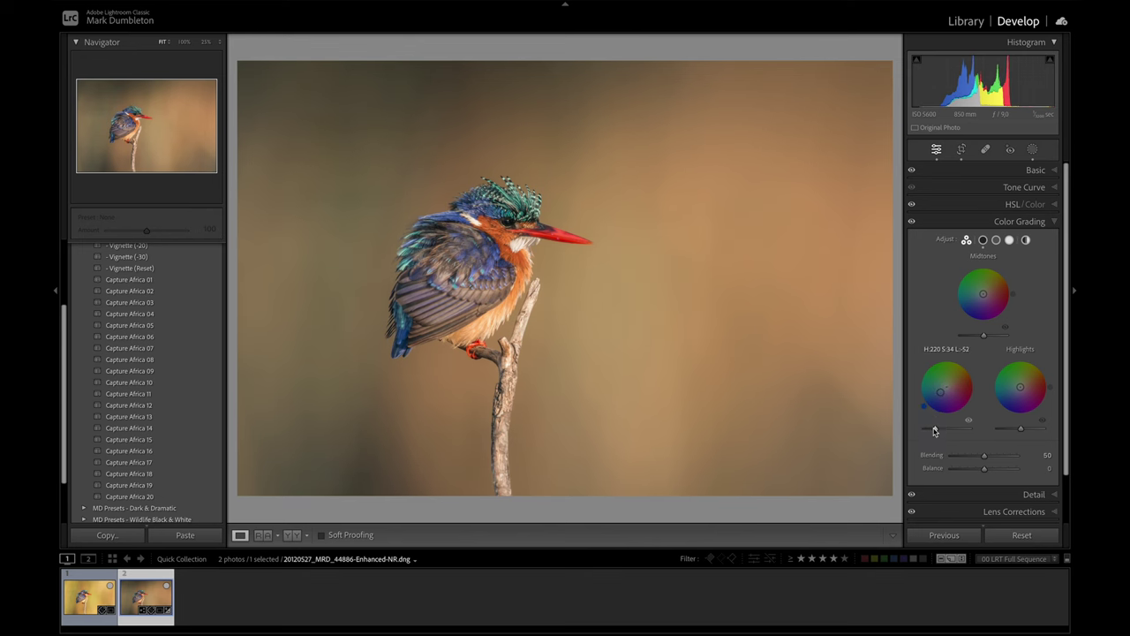
pyautogui.click(1031, 171)
pyautogui.moveTo(982, 286); pyautogui.dragTo(983, 285)
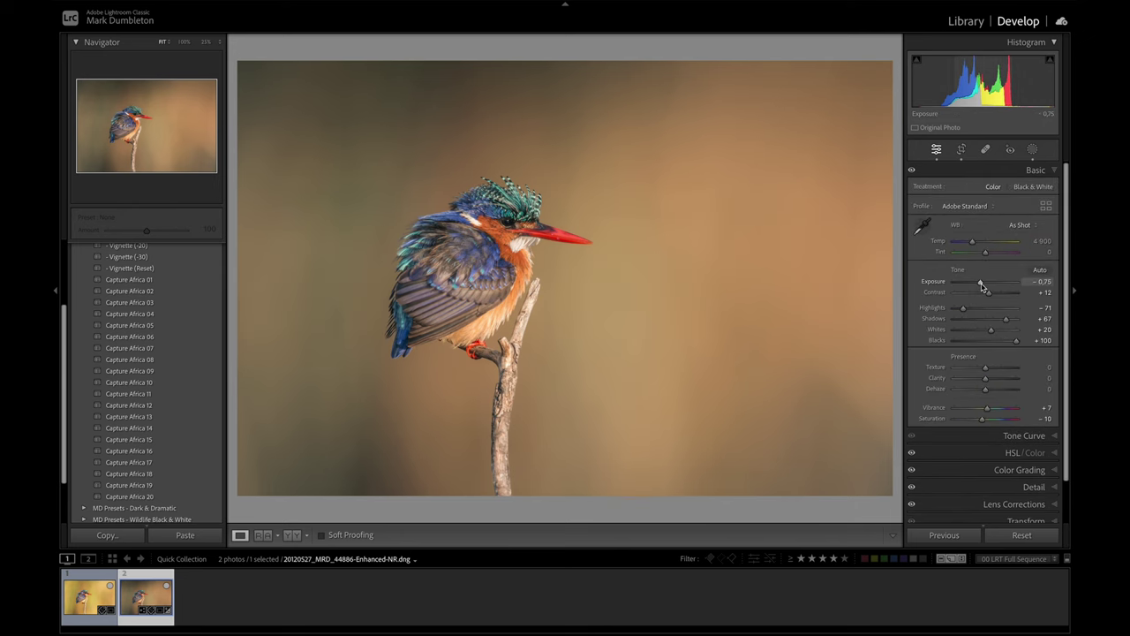
pyautogui.moveTo(994, 334); pyautogui.dragTo(990, 334)
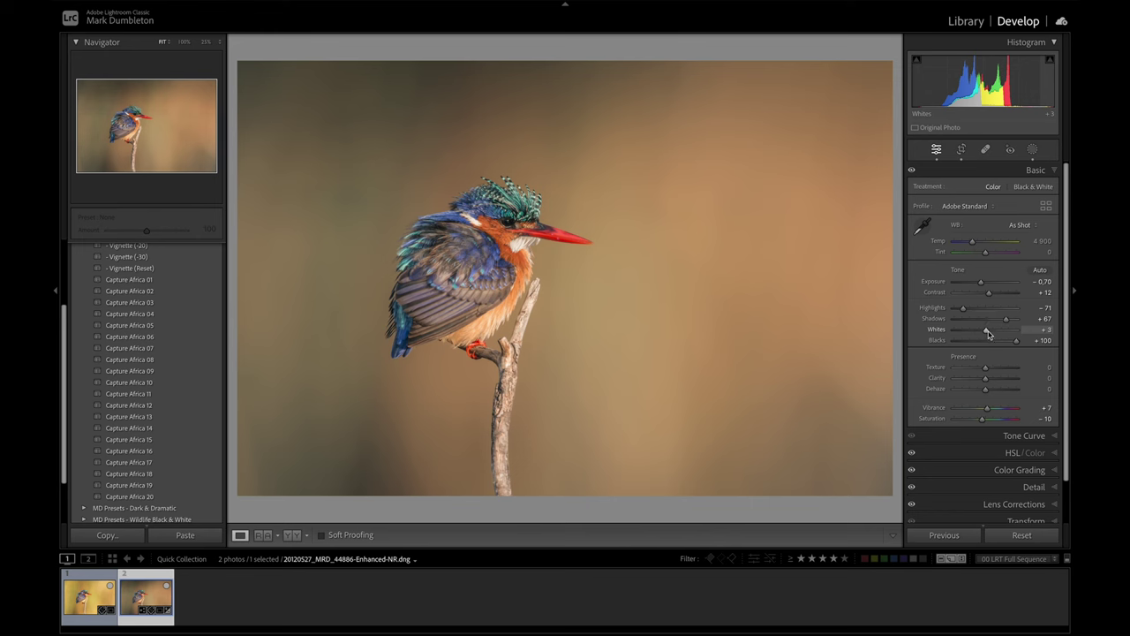
# Step: Create a luminance range mask by sampling the white patch on the bird's neck
pyautogui.click(1032, 150)
pyautogui.click(941, 181)
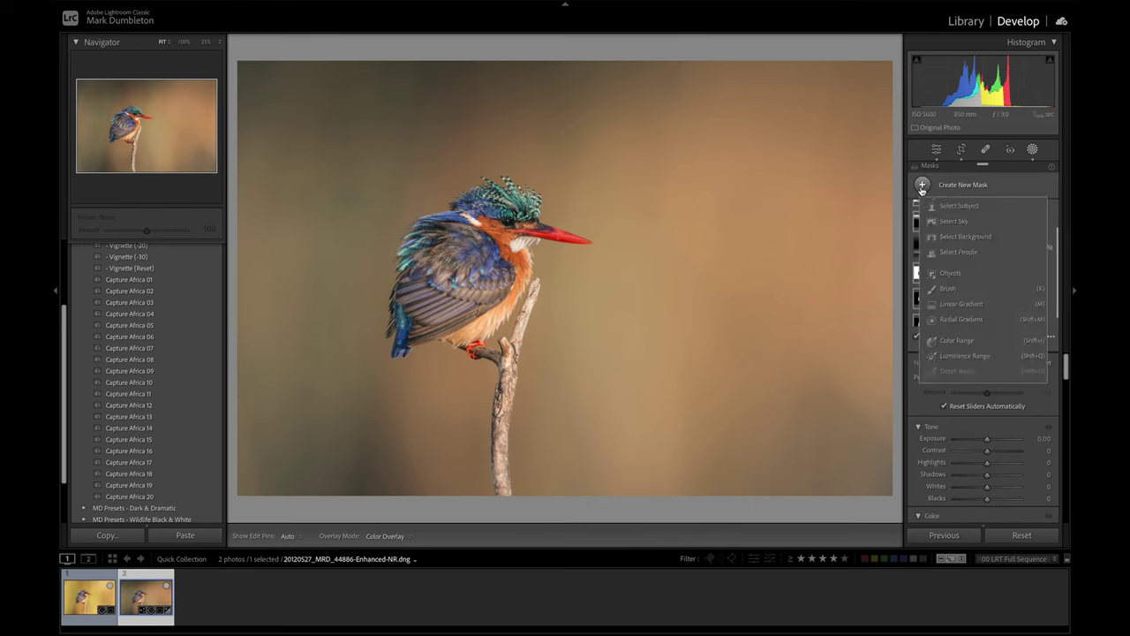
pyautogui.click(971, 362)
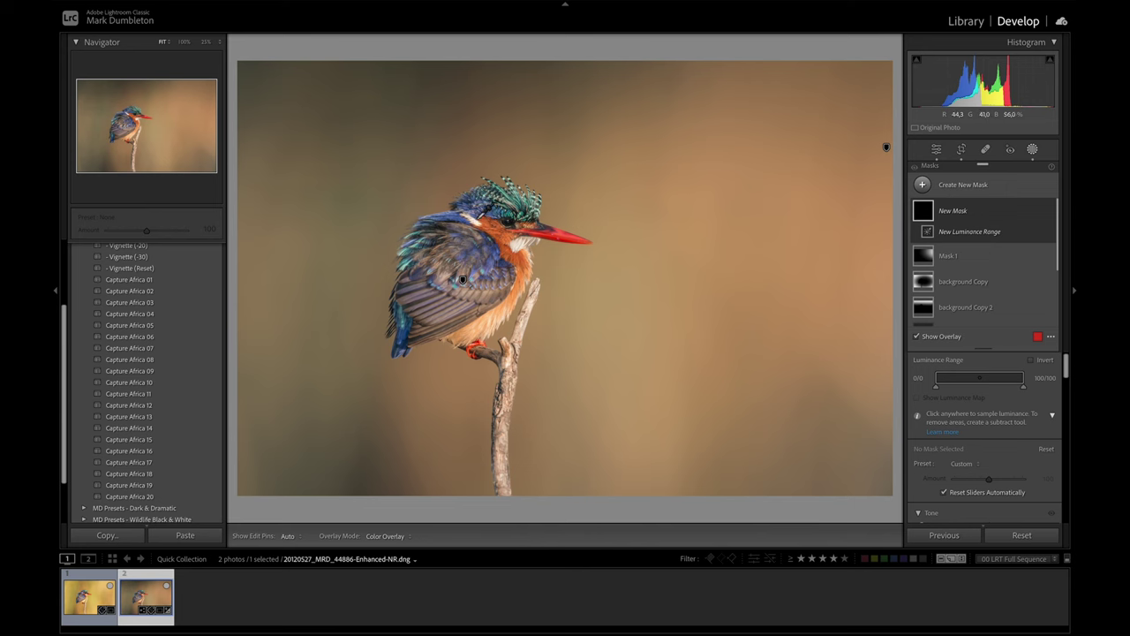
pyautogui.click(474, 221)
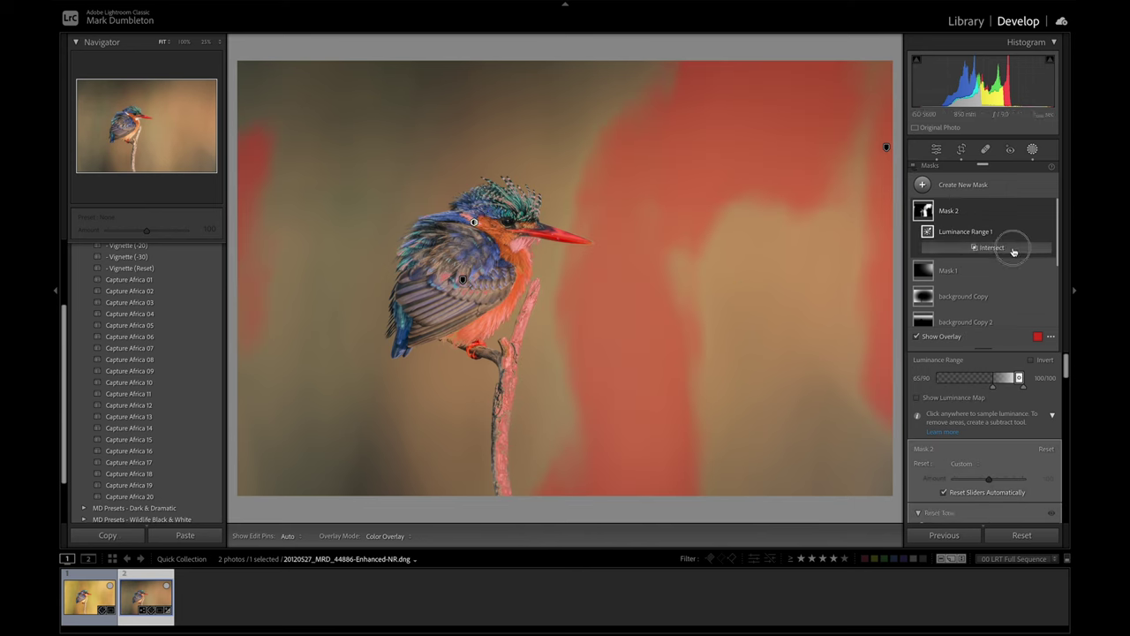
# Step: Intersect the luminance range mask with a brush, painting over the branch and the bird's pale throat and breast
pyautogui.click(1025, 250)
pyautogui.click(969, 363)
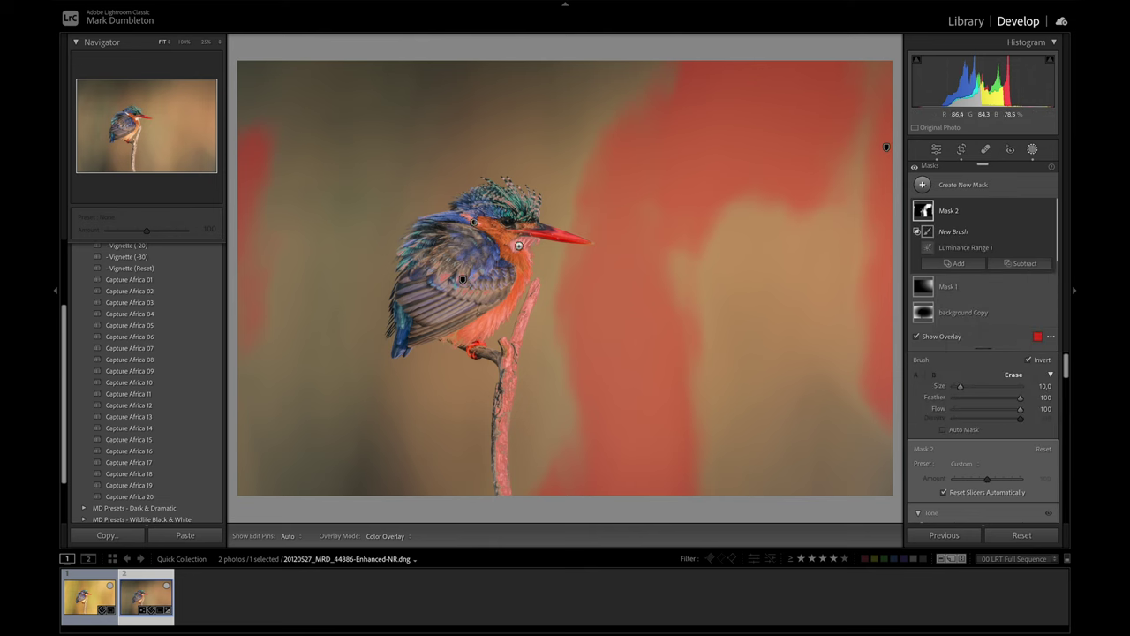
pyautogui.press('h')
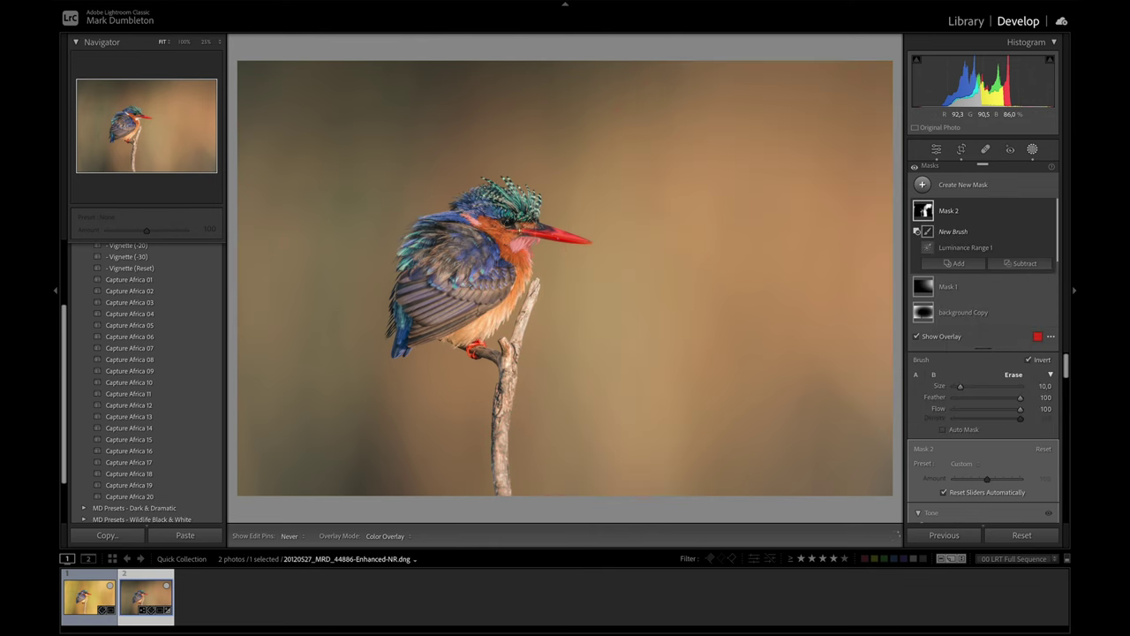
pyautogui.moveTo(535, 282)
pyautogui.mouseDown()
pyautogui.moveTo(511, 353)
pyautogui.moveTo(505, 493)
pyautogui.mouseUp()
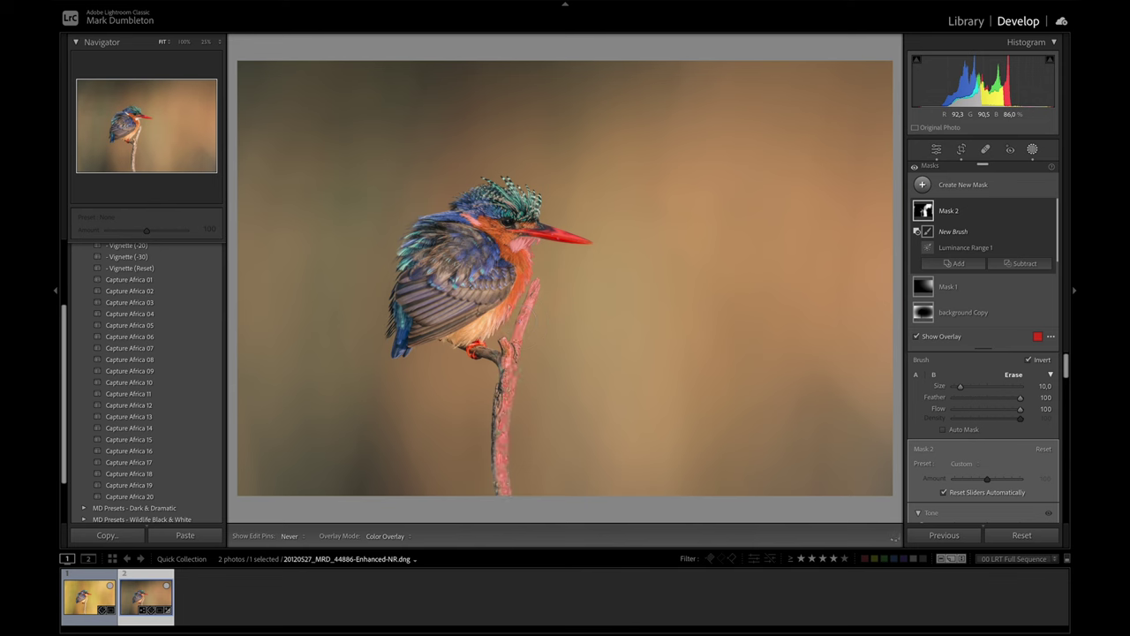
pyautogui.press('Return')
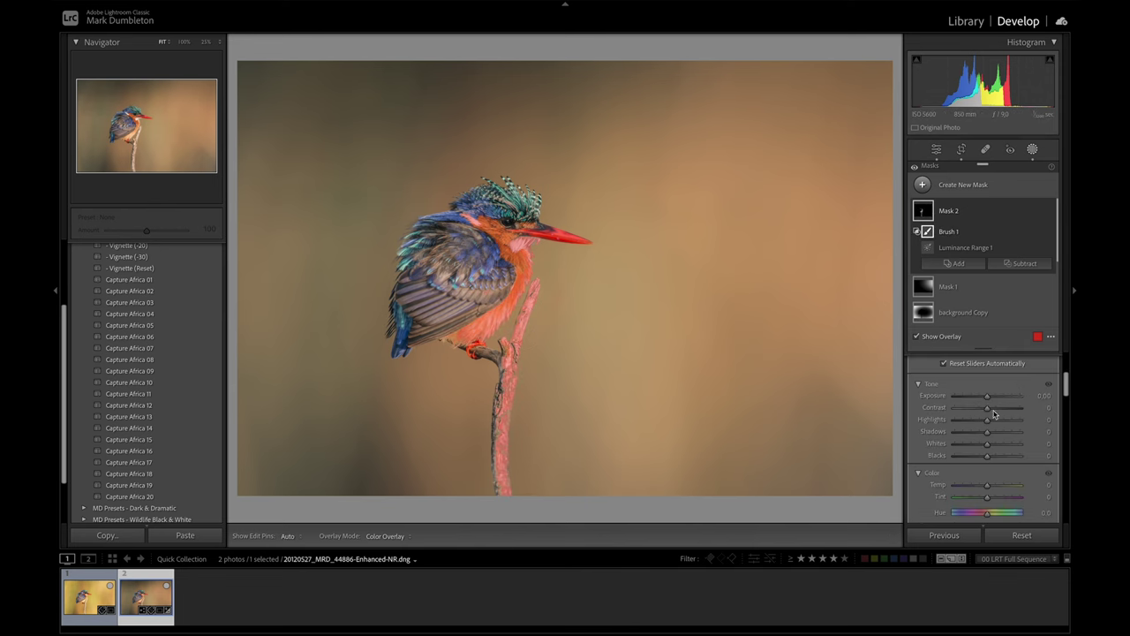
# Step: Set the intersected mask's Highlights to -62 and Whites to -40 with the overlay hidden, and leave masking
pyautogui.press('o')
pyautogui.moveTo(988, 421); pyautogui.dragTo(975, 446)
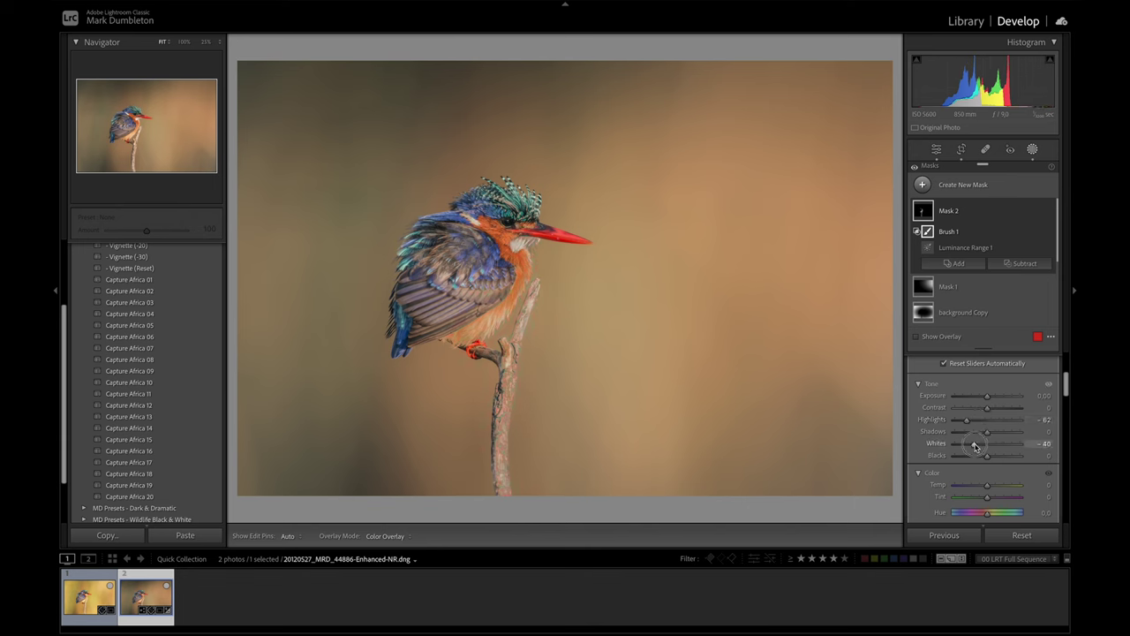
pyautogui.click(1032, 150)
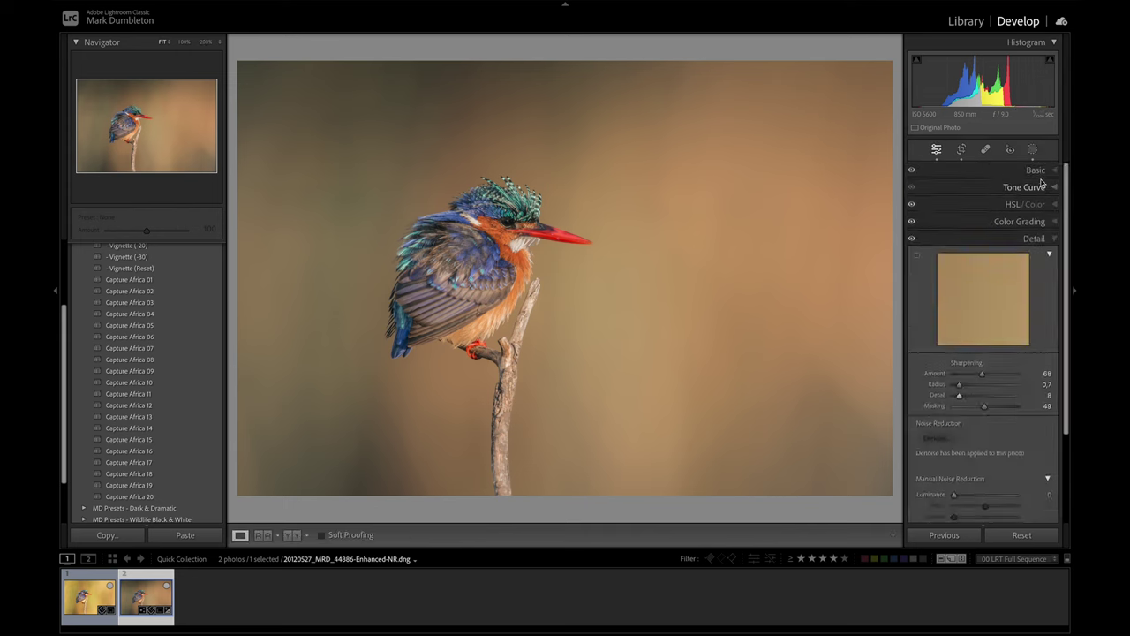
# Step: Set the photo's global Vibrance to +25, Tint to +9 and Exposure to -0.75
pyautogui.click(1039, 172)
pyautogui.moveTo(989, 409); pyautogui.dragTo(992, 411)
pyautogui.moveTo(988, 254); pyautogui.dragTo(990, 255)
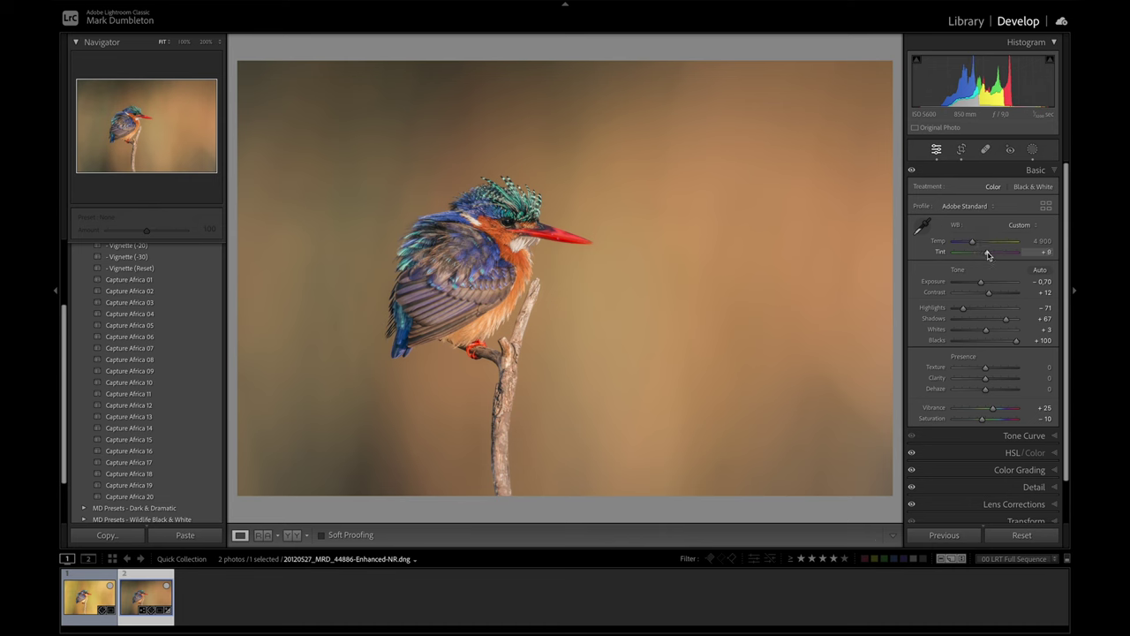
pyautogui.press('.')
pyautogui.press('-')
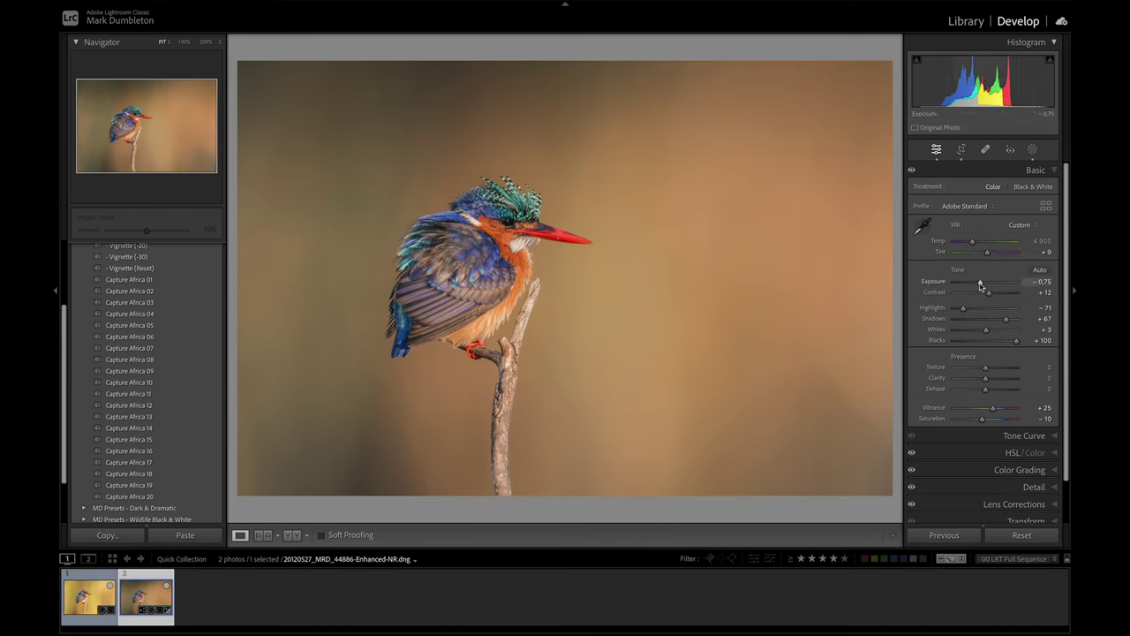
# Step: Lower the Exposure of the existing background mask slightly to darken the area around the bird
pyautogui.click(1033, 151)
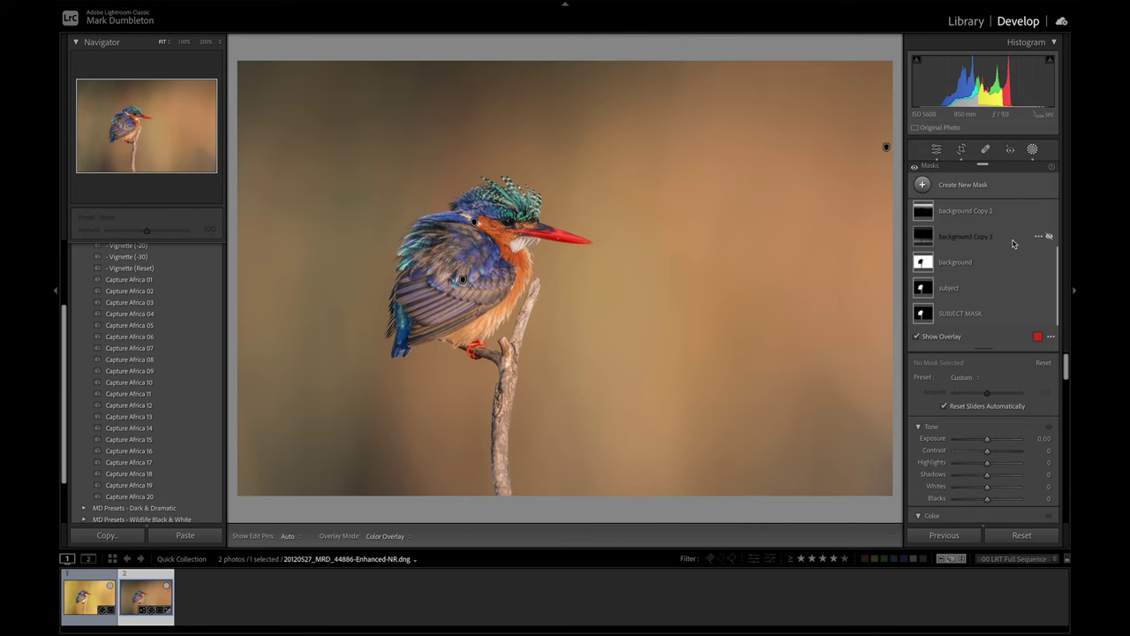
pyautogui.click(922, 262)
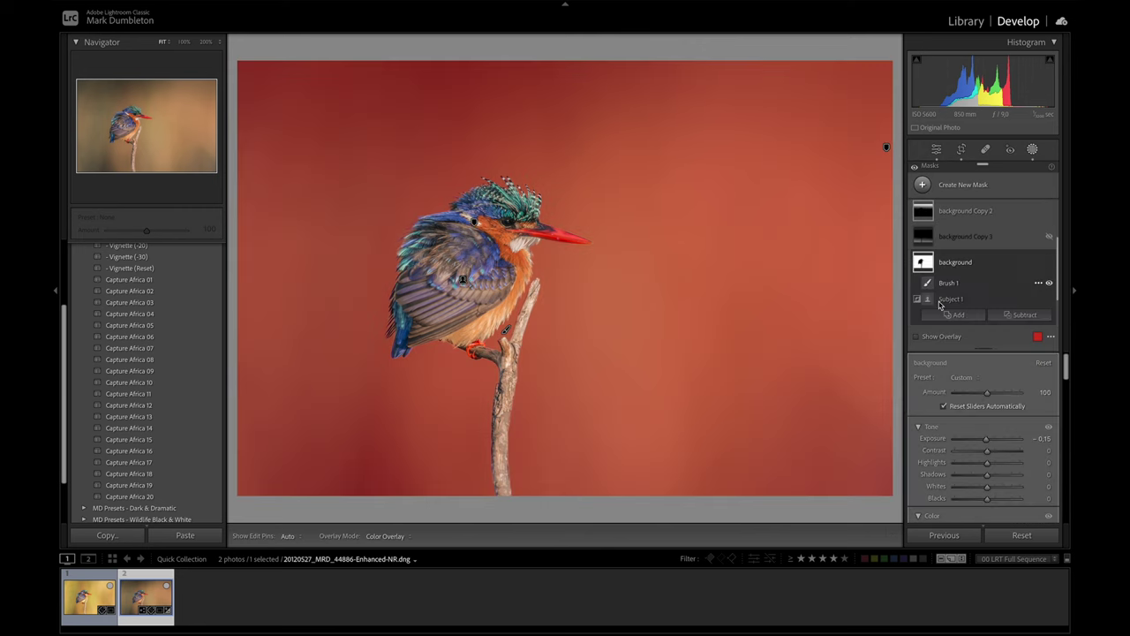
pyautogui.moveTo(989, 445); pyautogui.dragTo(984, 444)
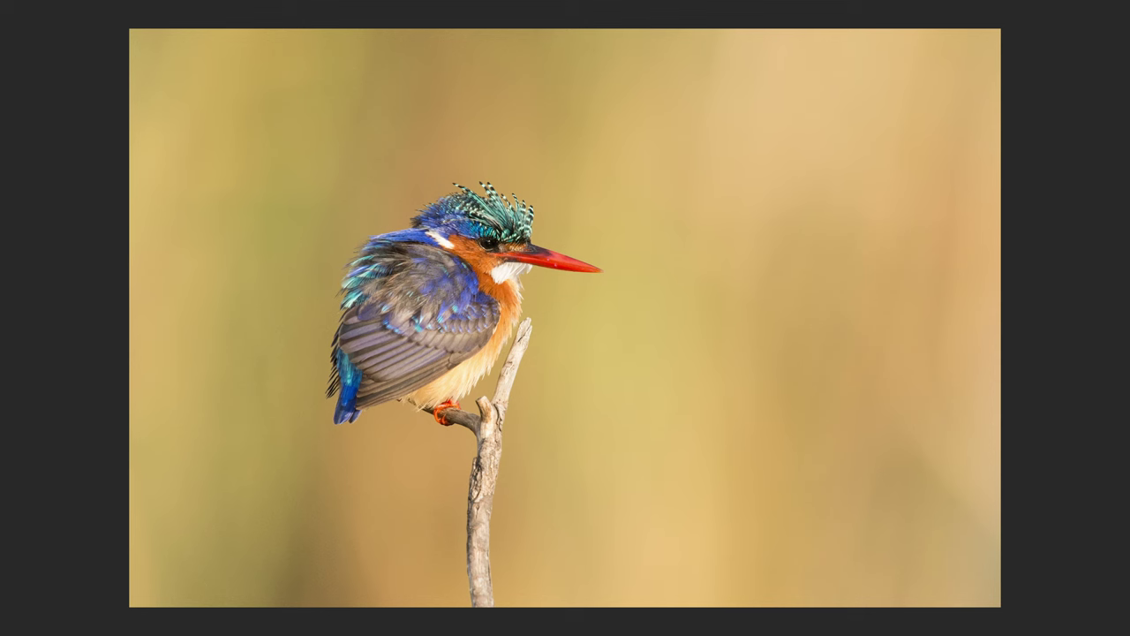